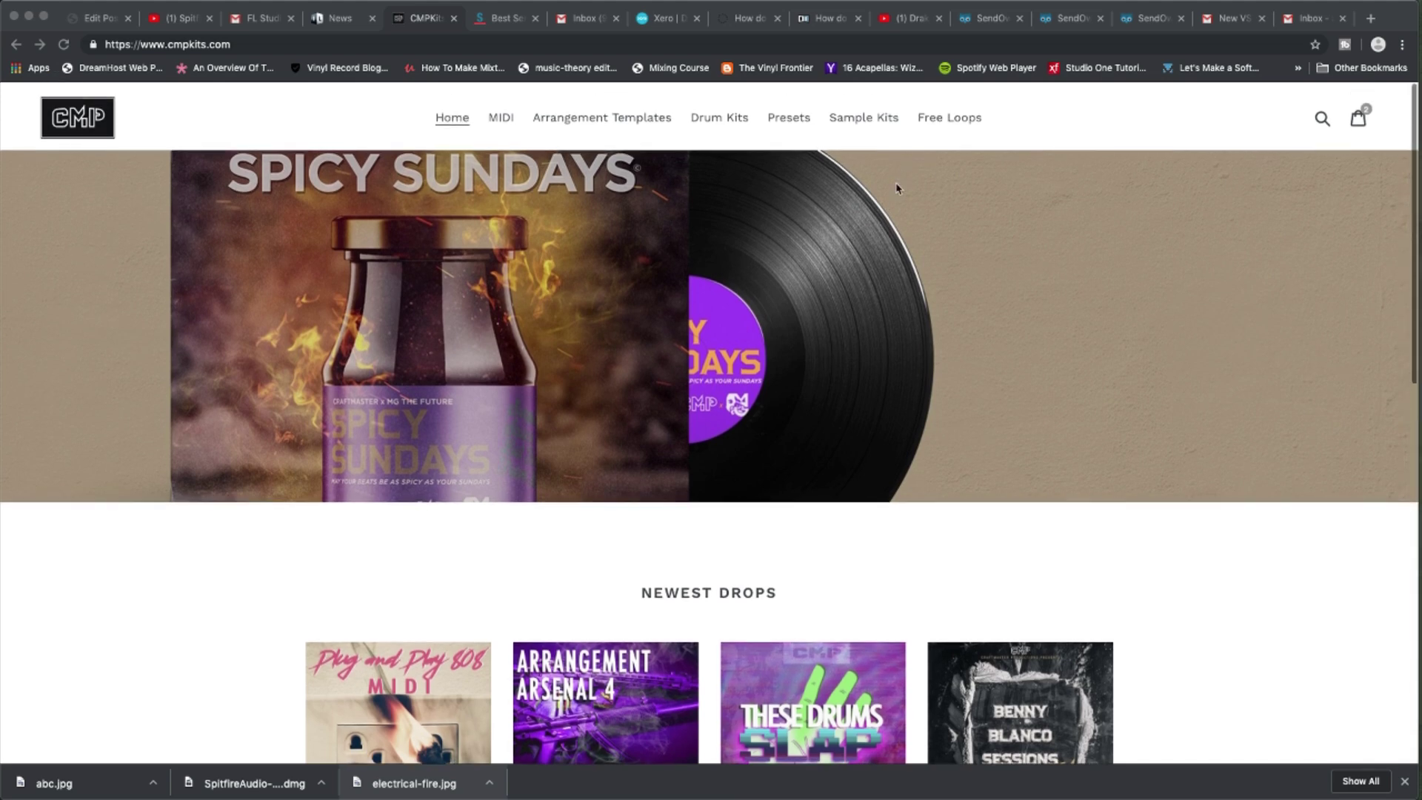
Step: Open the Free Loops collection on the CMP Kits site and look through the loop packs offered
{"action": "left_click", "coordinate": [957, 121]}
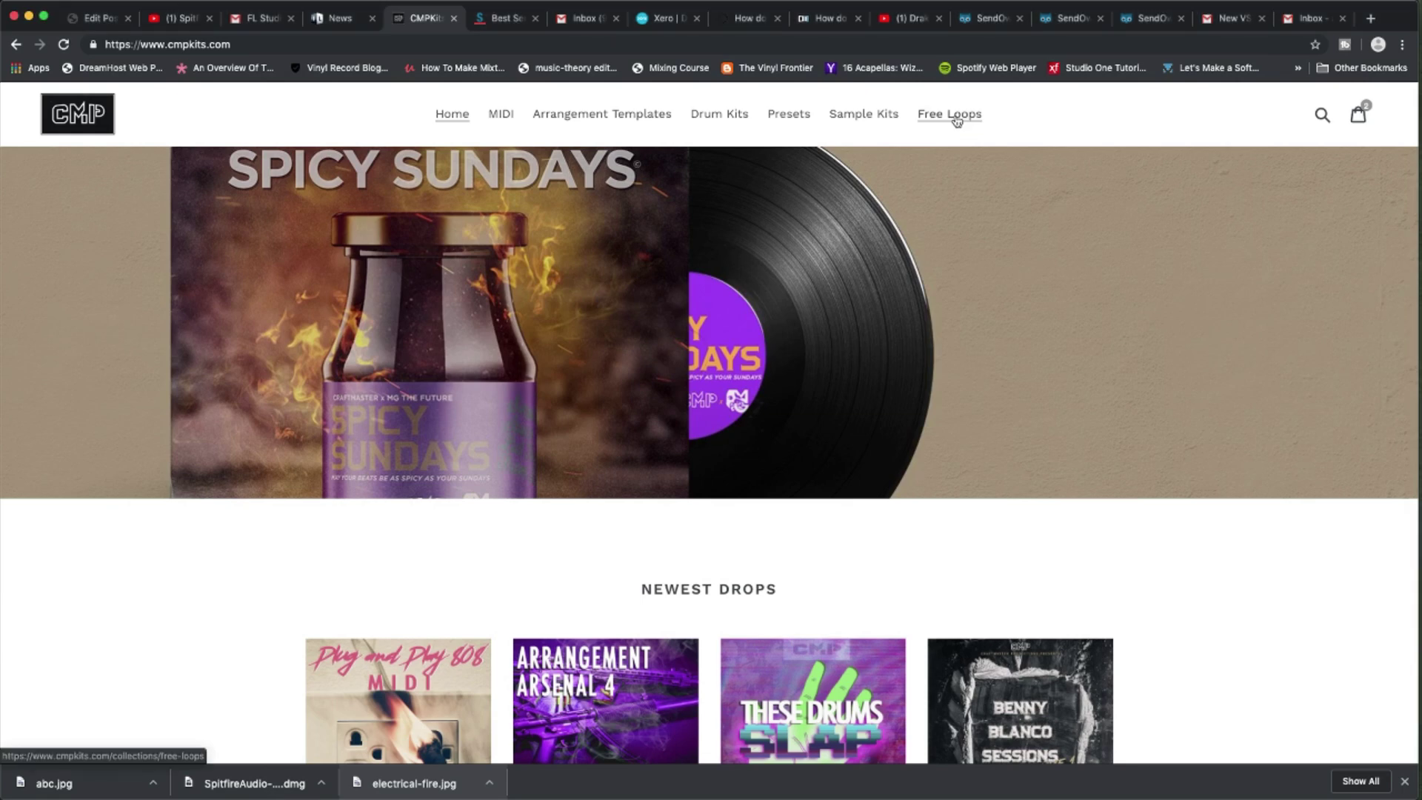
{"action": "left_click", "coordinate": [957, 121]}
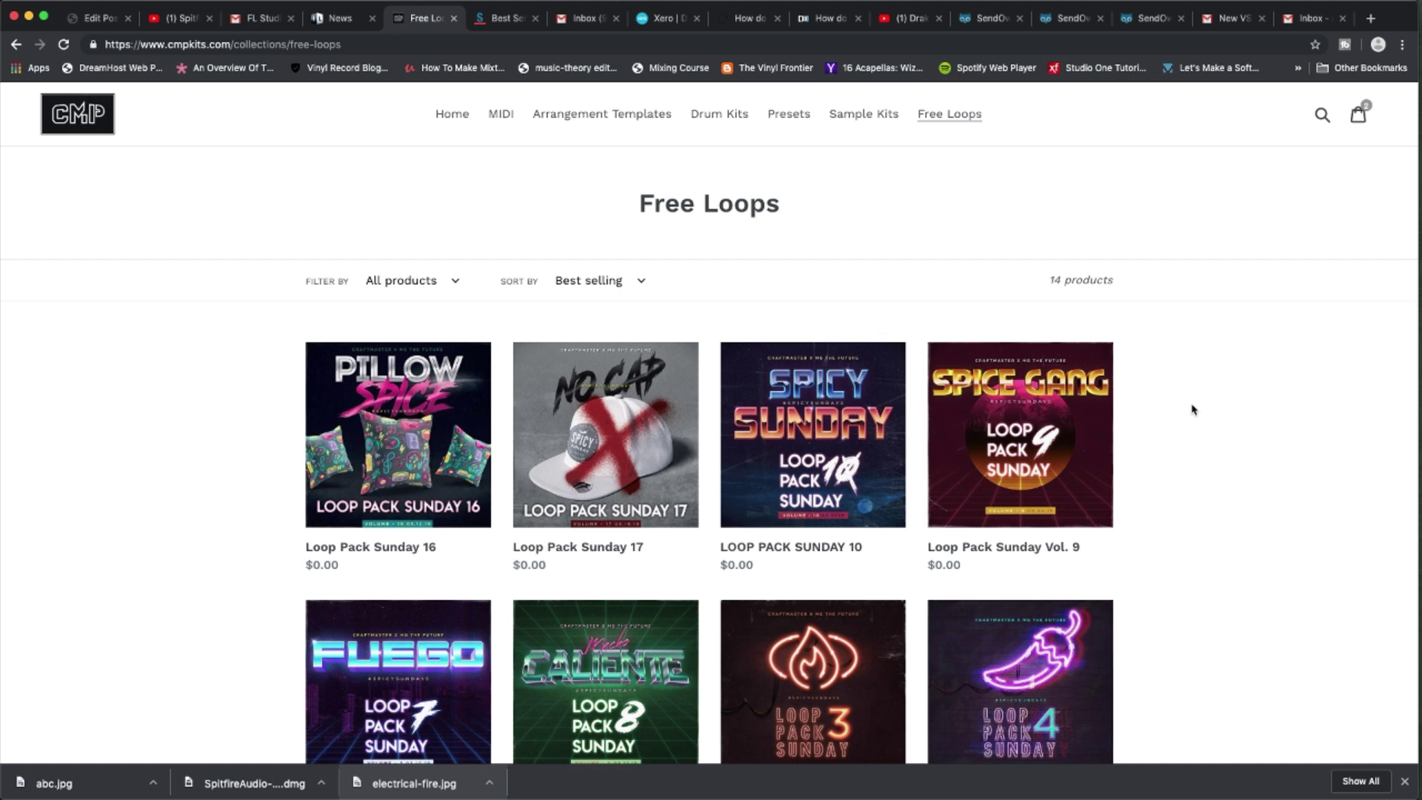
{"action": "scroll", "coordinate": [1192, 410], "scroll_direction": "down", "scroll_amount": 2}
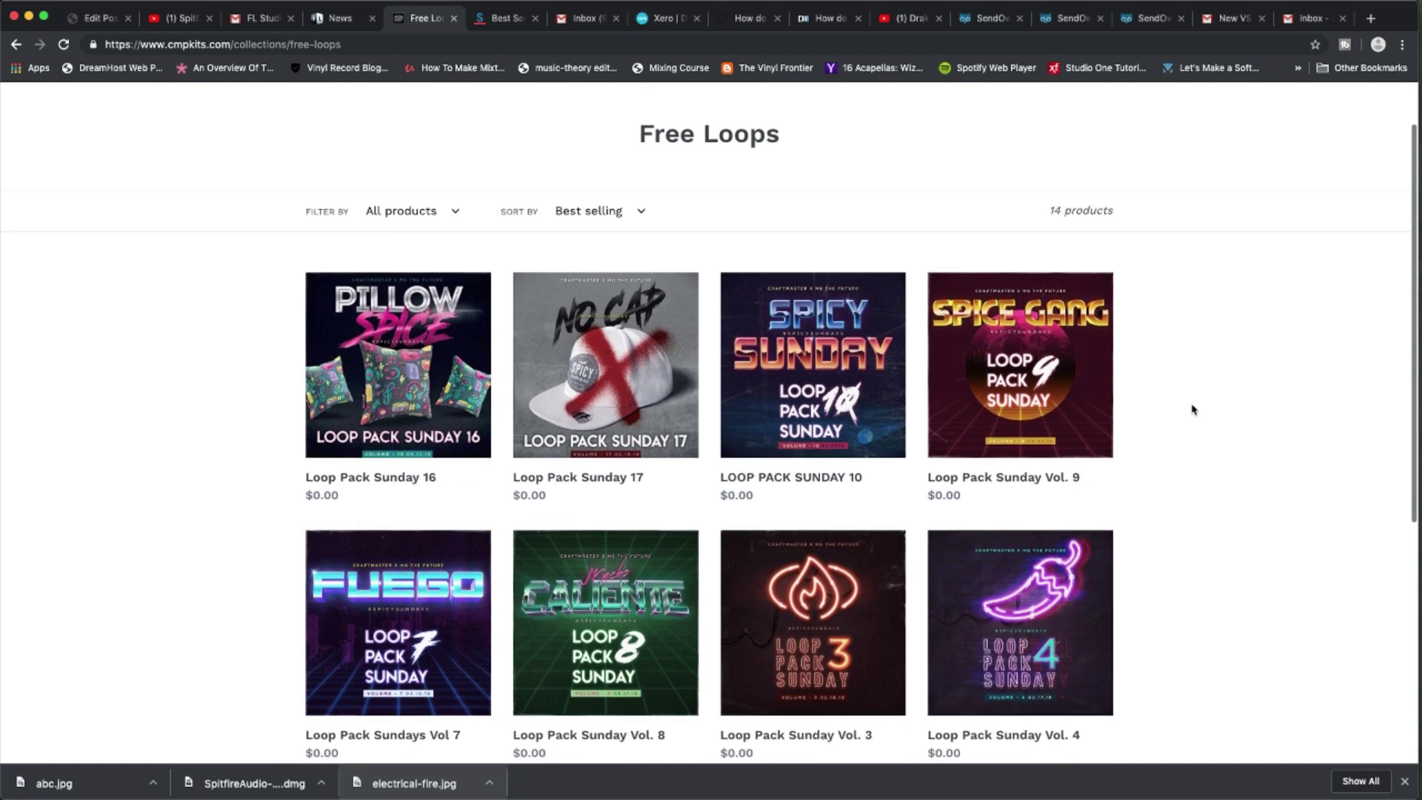
{"action": "scroll", "coordinate": [1193, 410], "scroll_direction": "down", "scroll_amount": 3}
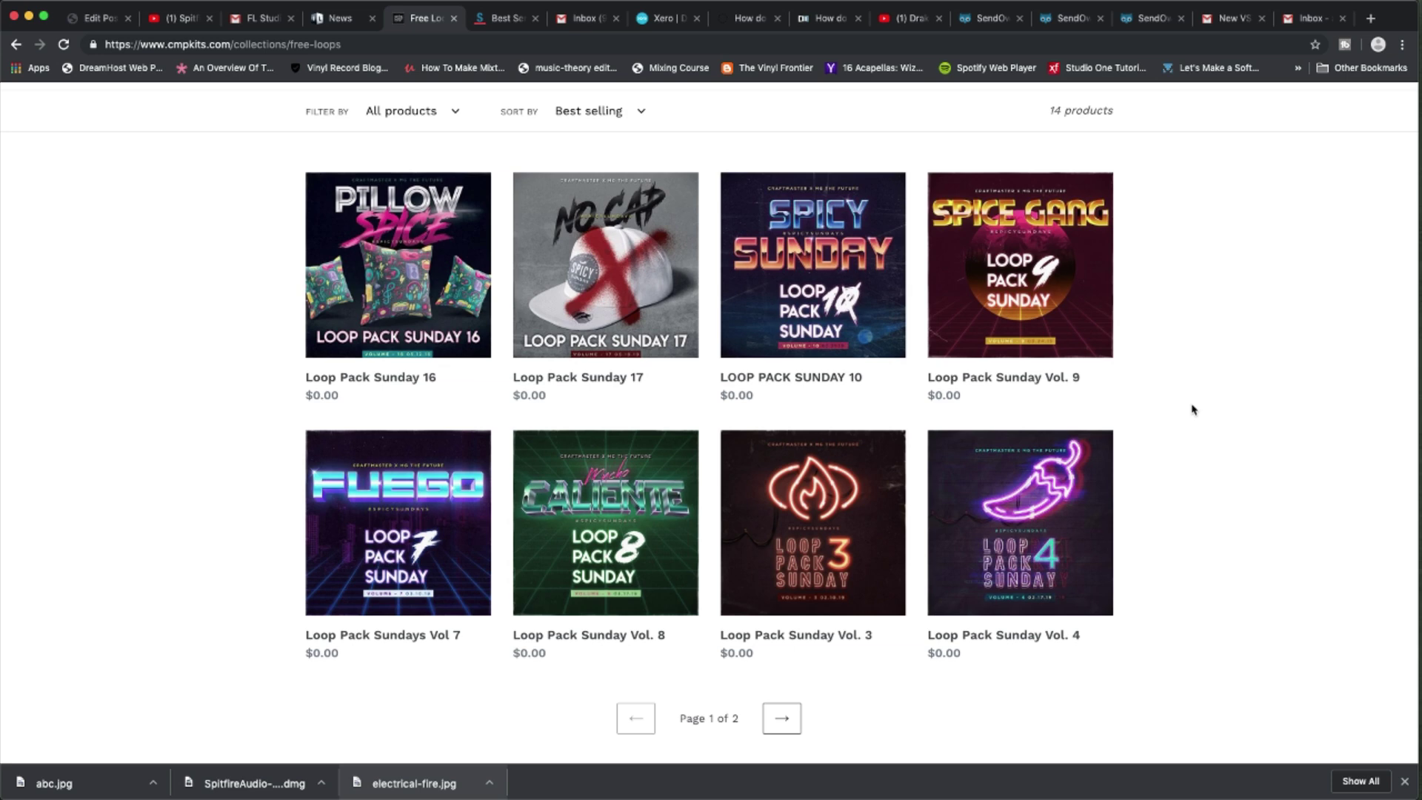
{"action": "scroll", "coordinate": [1193, 410], "scroll_direction": "up", "scroll_amount": 3}
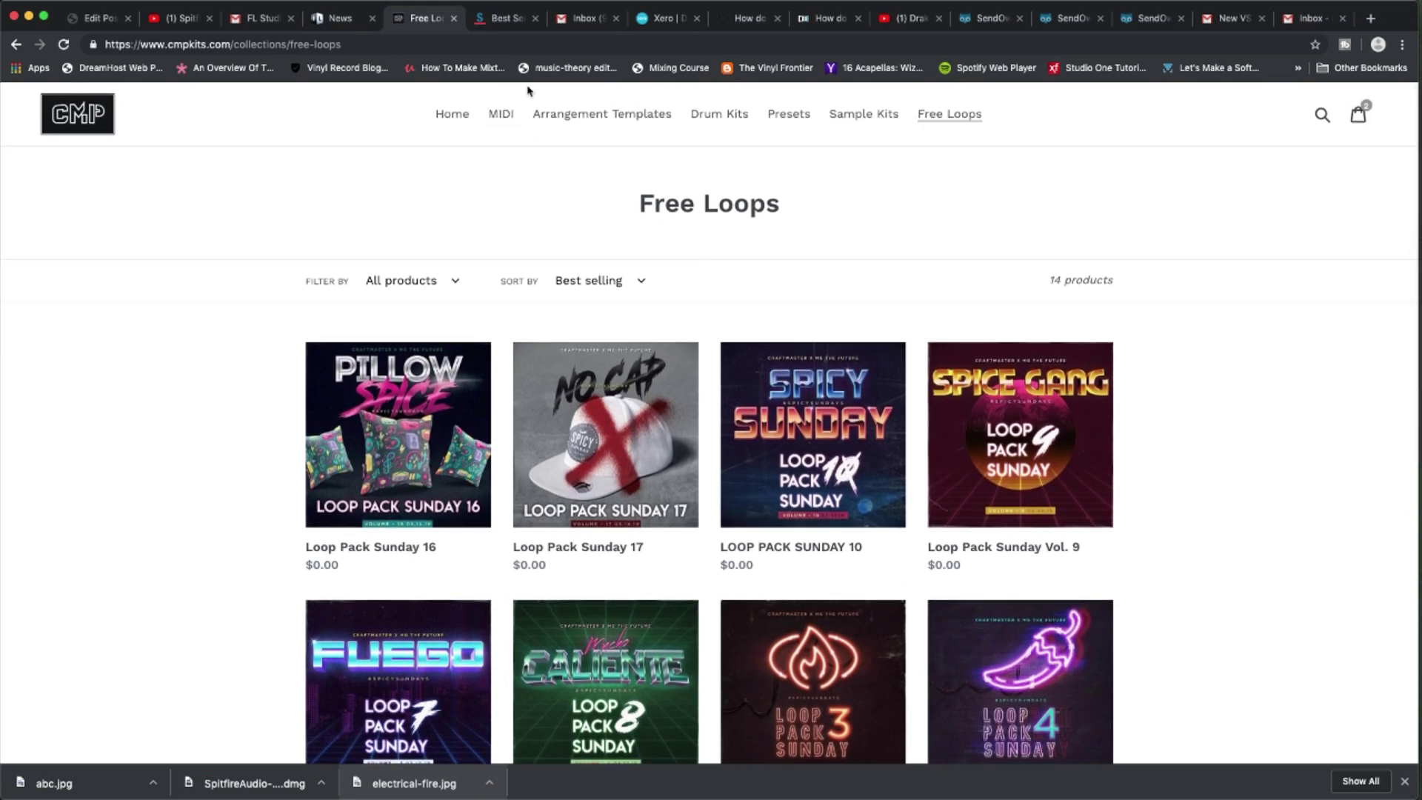
Step: Switch to Studio One, delete the audio event on the Sheridan St track and stop playback
{"action": "left_click", "coordinate": [30, 17]}
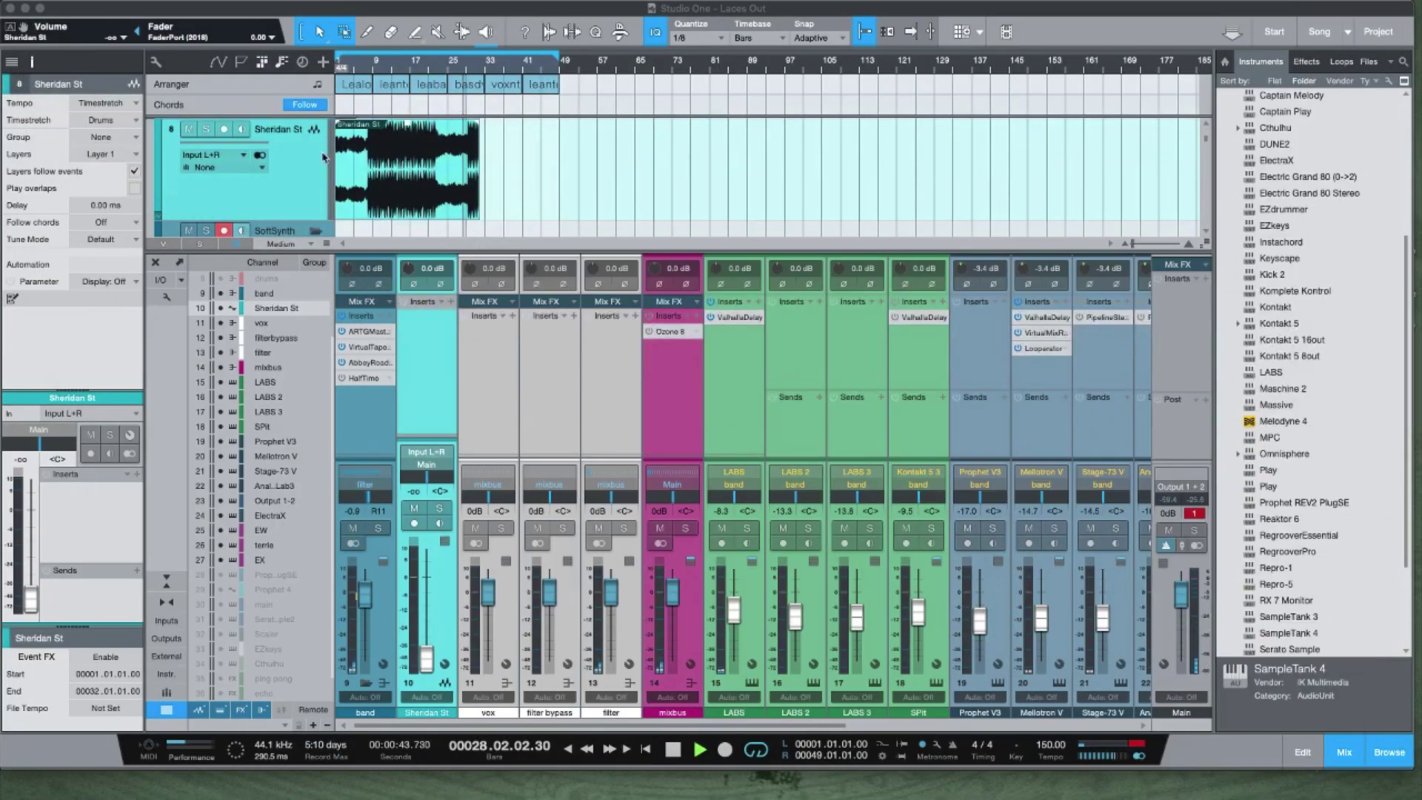
{"action": "key", "text": "Delete"}
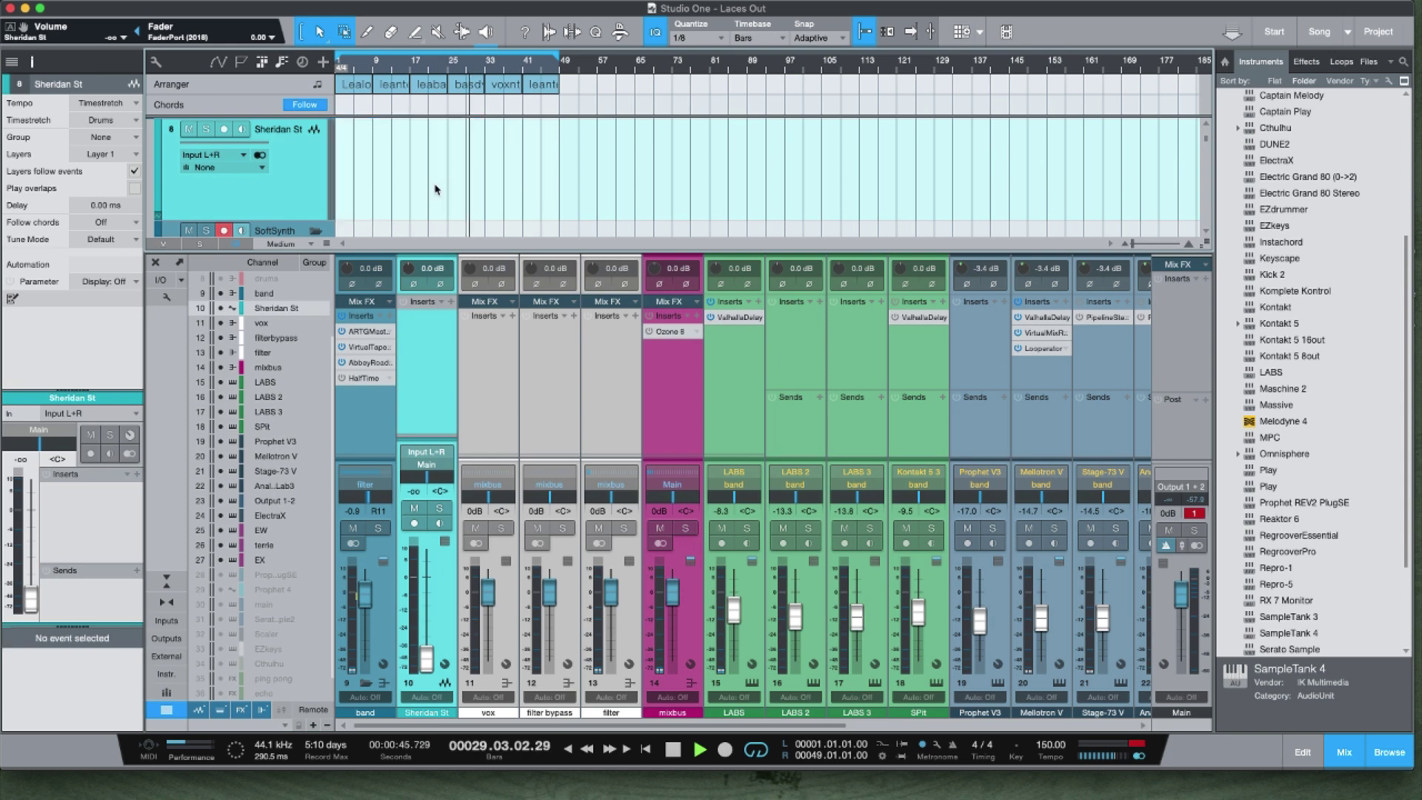
{"action": "key", "text": "space"}
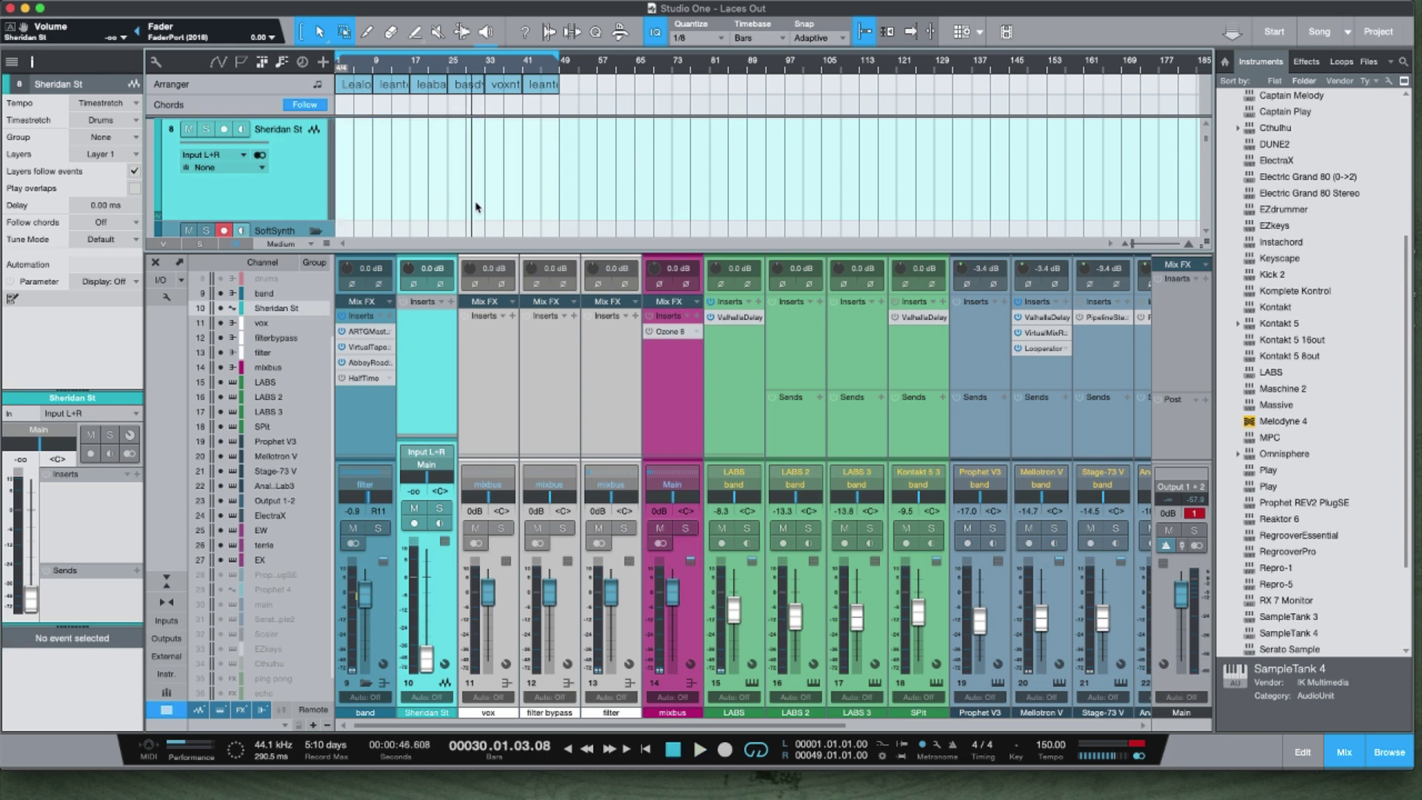
Step: Hide the mixer console and collapse the band folder track in the arrangement
{"action": "key", "text": "F3"}
{"action": "key", "text": "F3"}
{"action": "key", "text": "F3"}
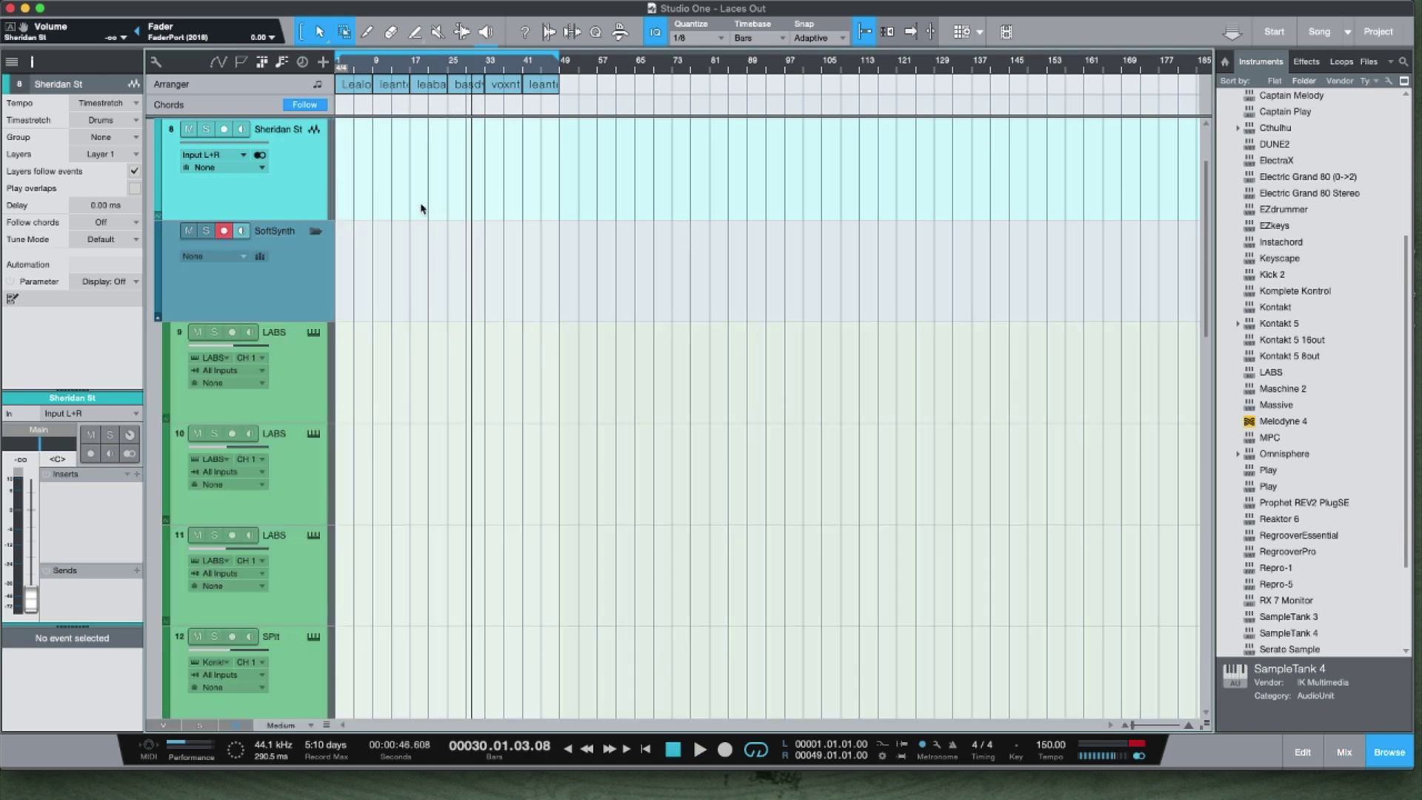
{"action": "scroll", "coordinate": [410, 206], "scroll_direction": "up", "scroll_amount": 3}
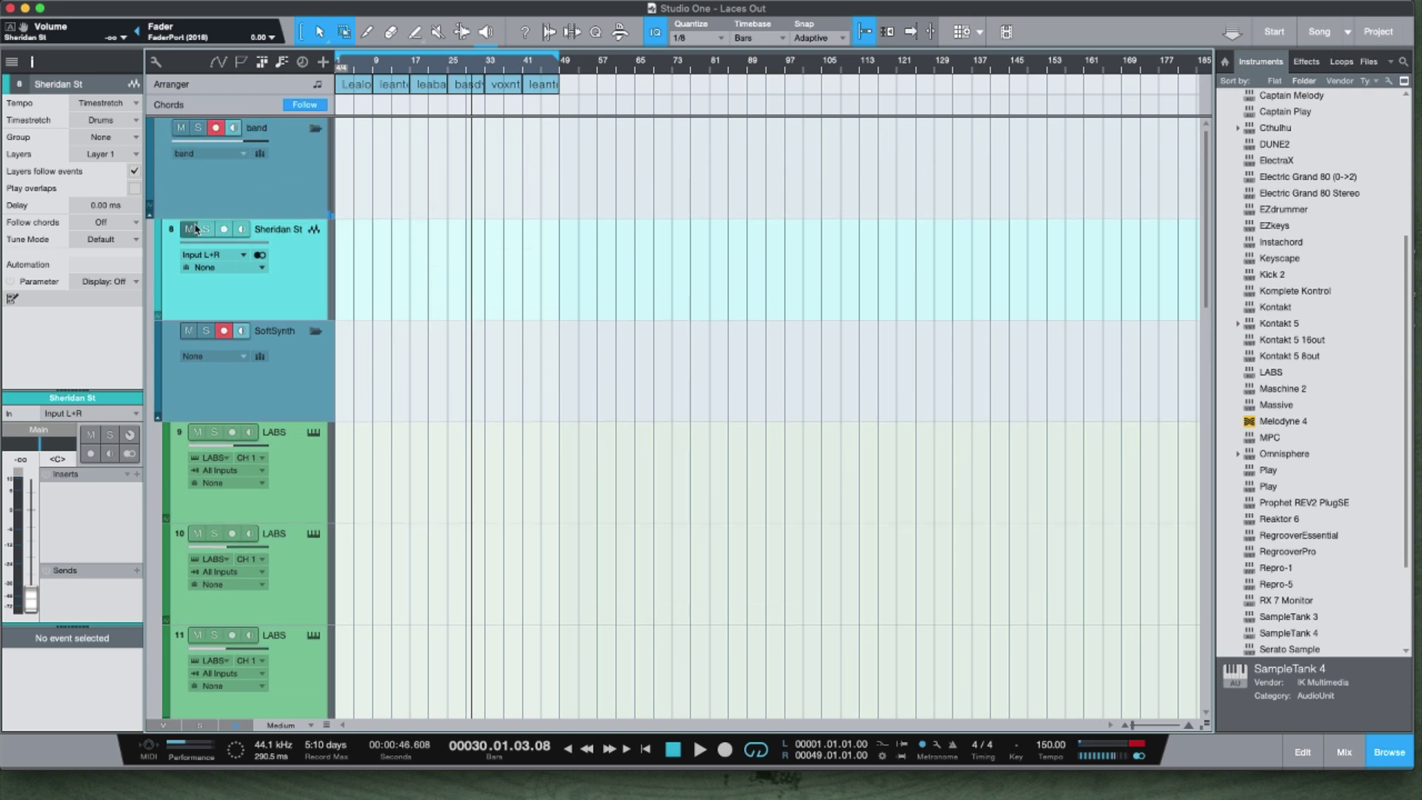
{"action": "left_click", "coordinate": [151, 215]}
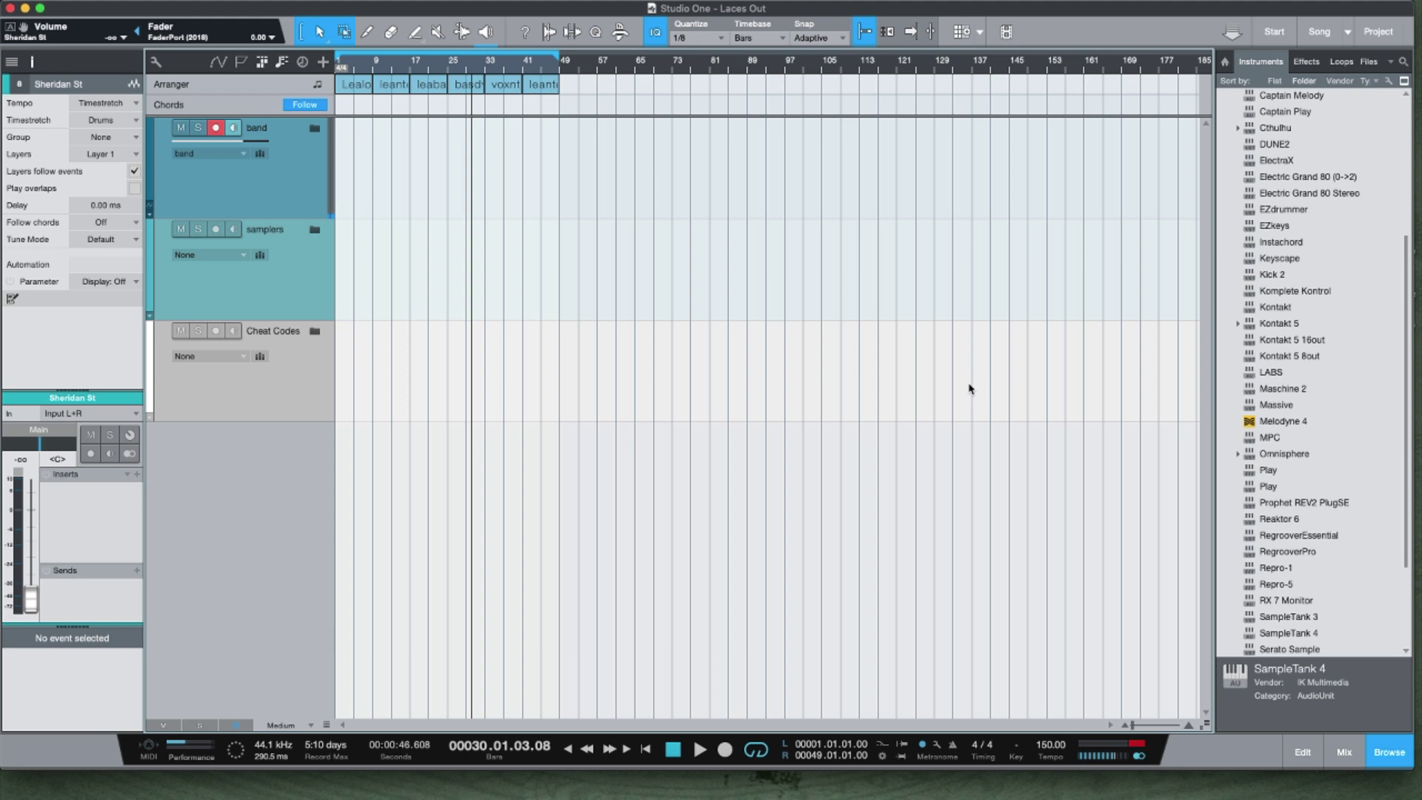
Step: Open the AR TG Mastering Stereo insert of the band channel from the mixer and reset the Main output's clip indicator
{"action": "key", "text": "F3"}
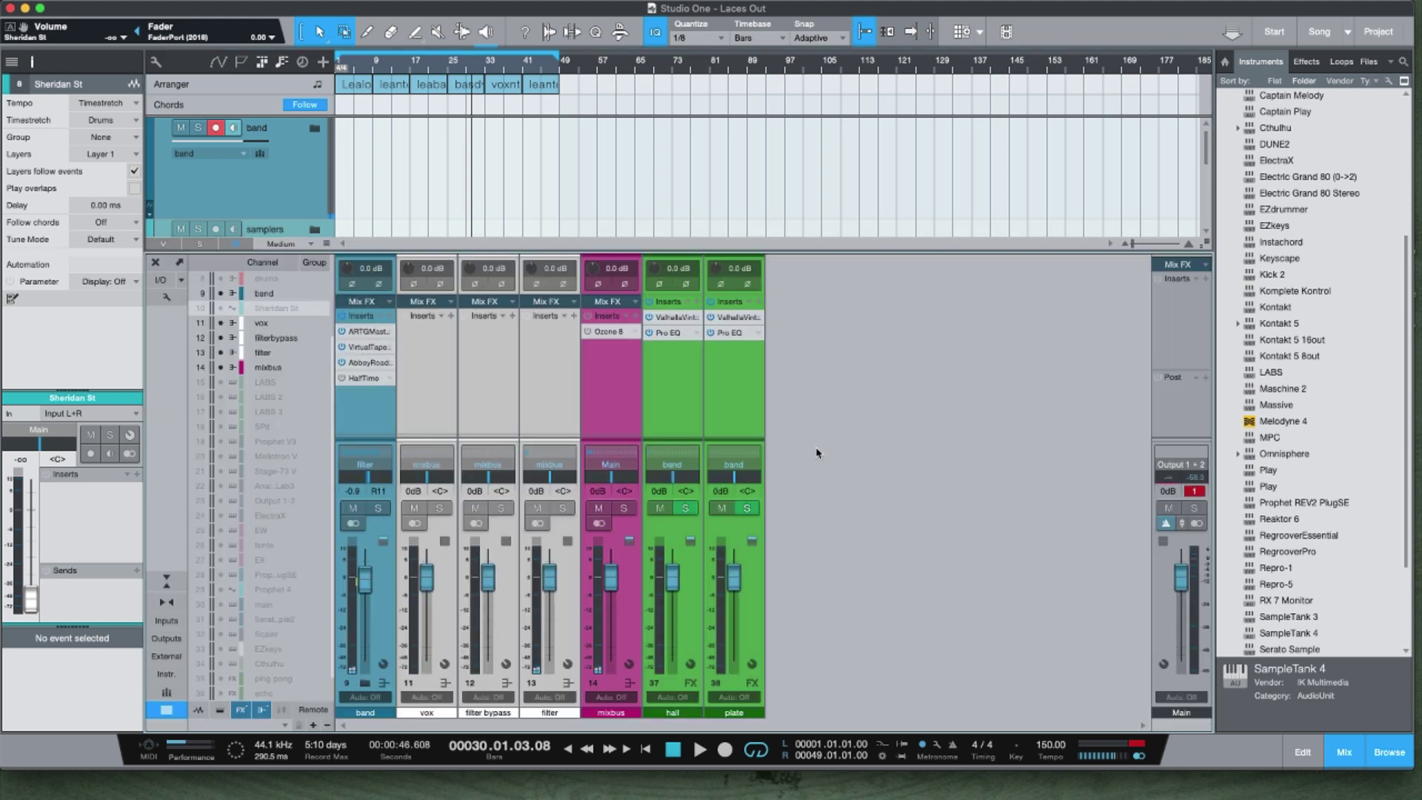
{"action": "left_click", "coordinate": [371, 334]}
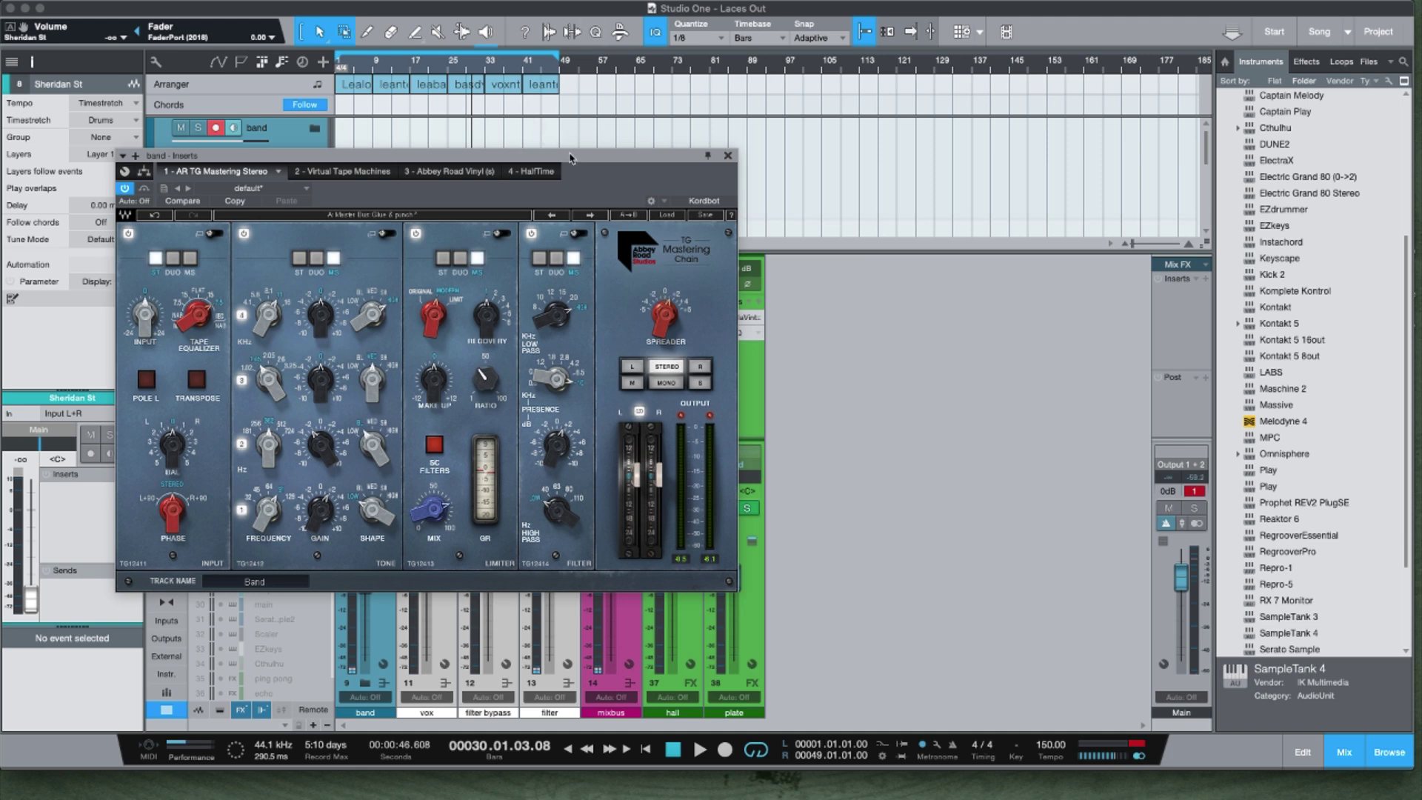
{"action": "left_click", "coordinate": [1200, 493]}
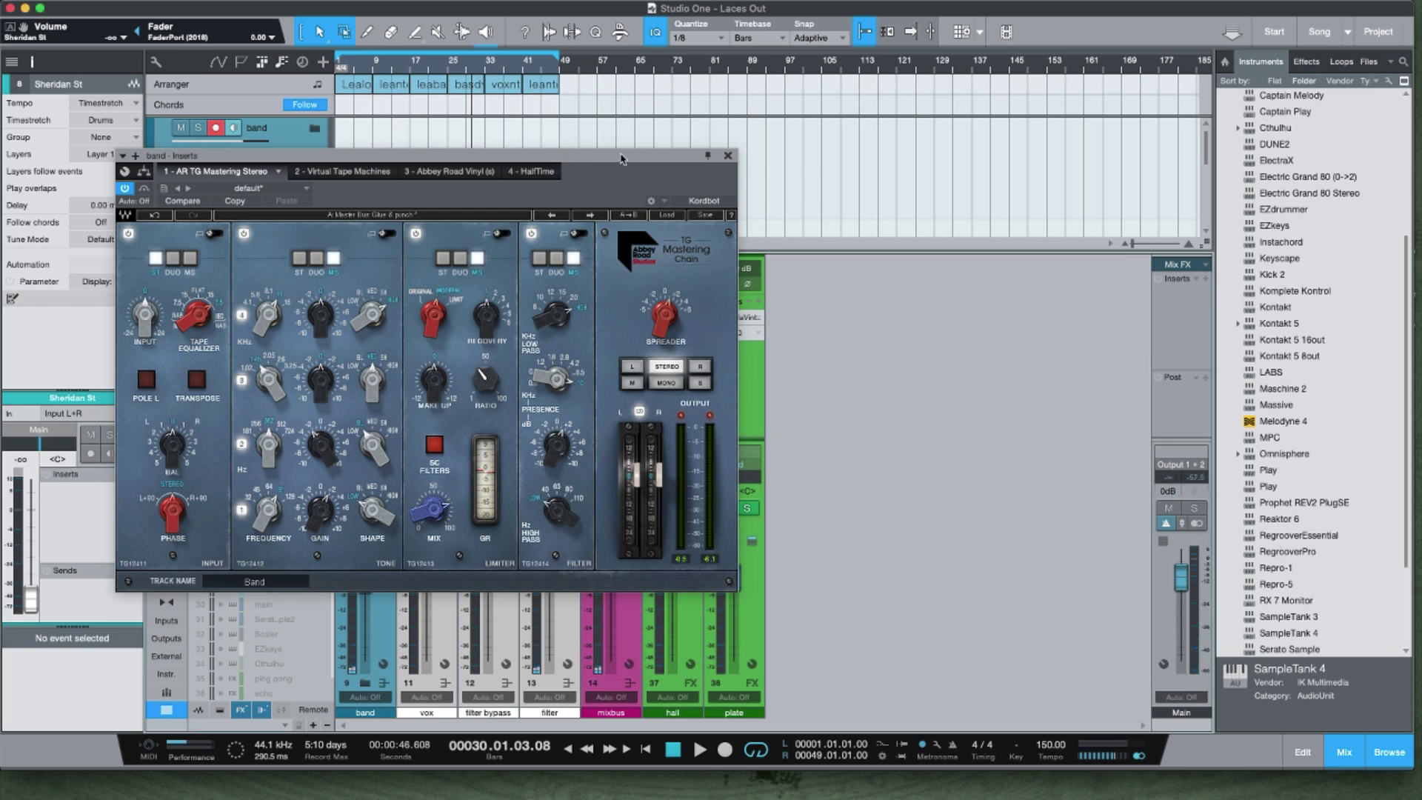
{"action": "left_click_drag", "start_coordinate": [623, 158], "coordinate": [846, 129]}
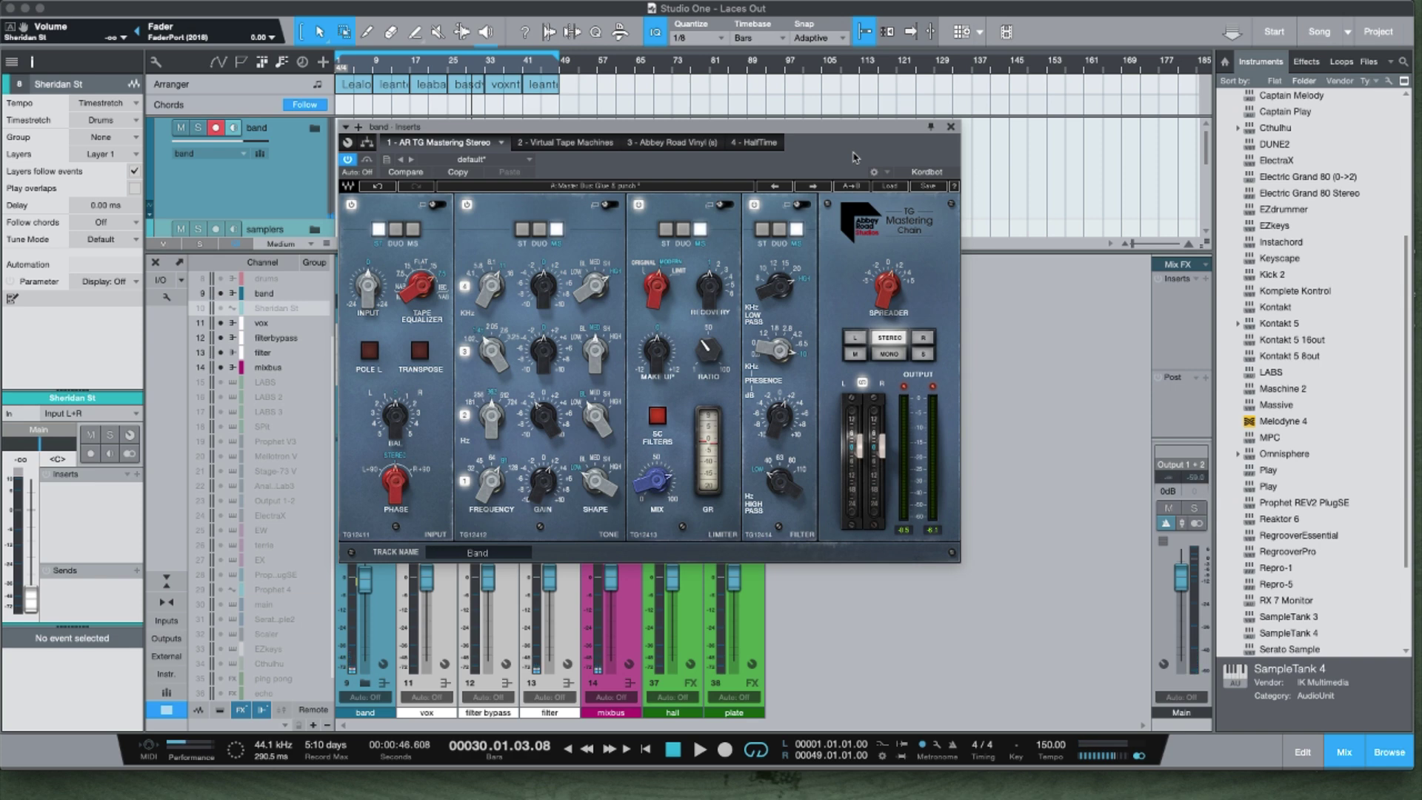
Step: Look through the factory preset groups of the TG Mastering Chain plug-in without loading one
{"action": "left_click", "coordinate": [892, 185]}
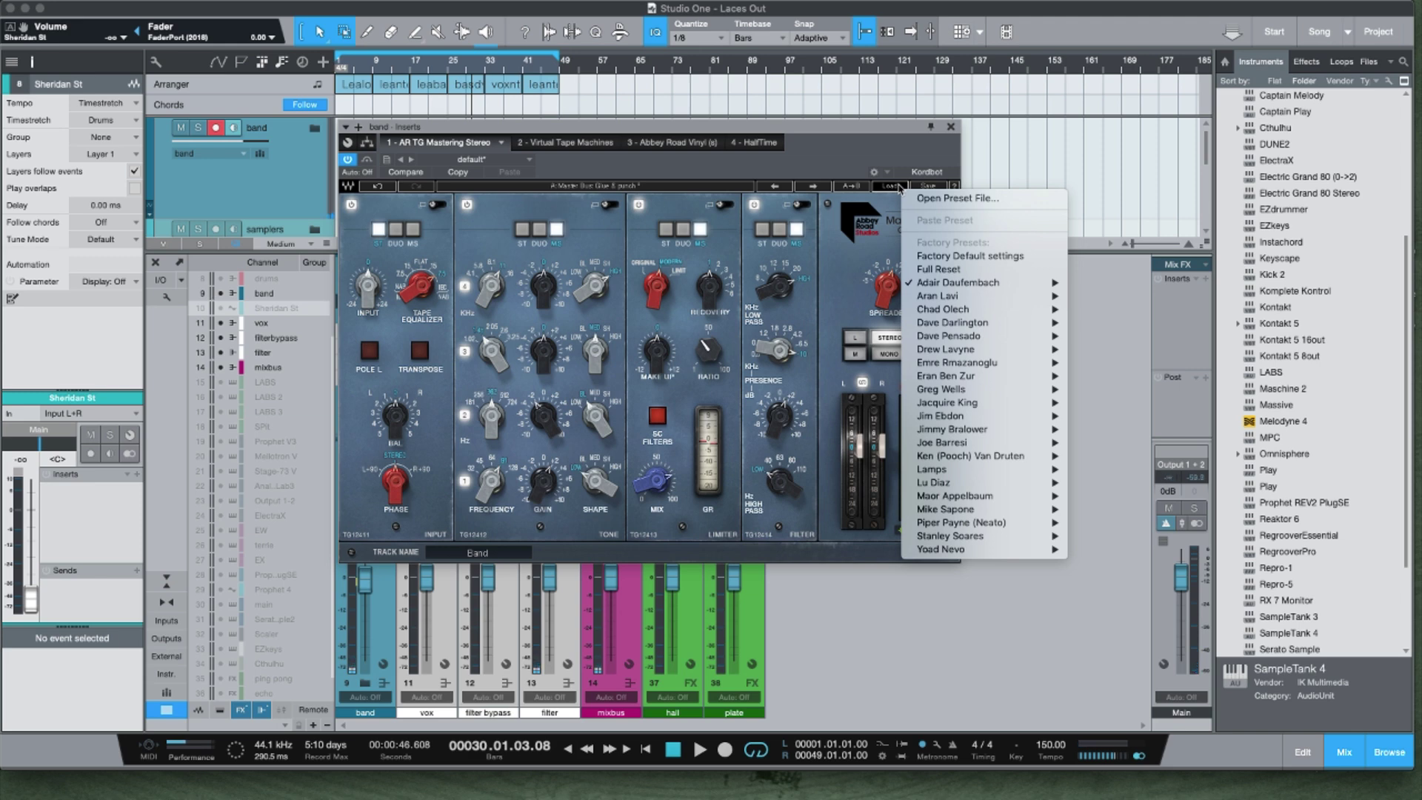
{"action": "mouse_move", "coordinate": [956, 300]}
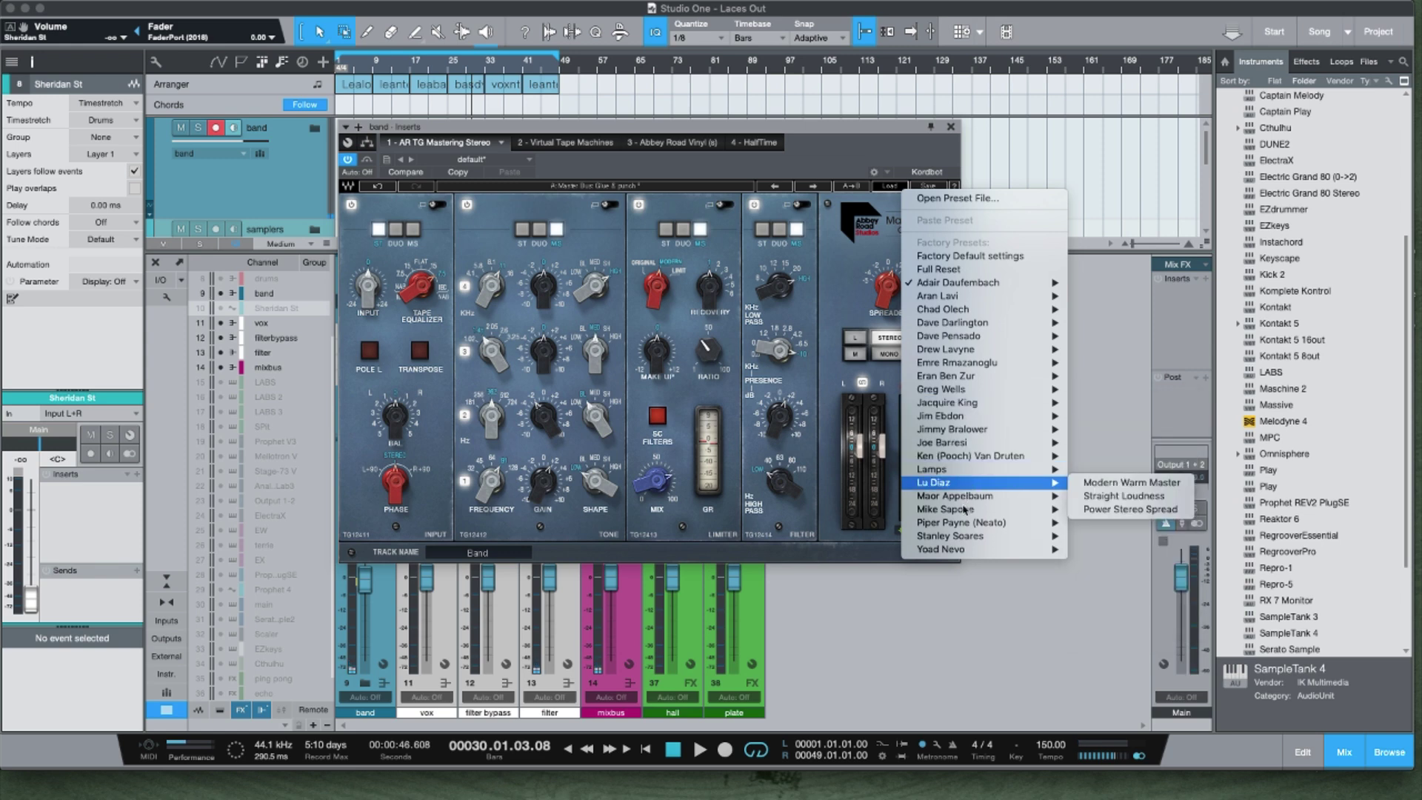
{"action": "mouse_move", "coordinate": [972, 504]}
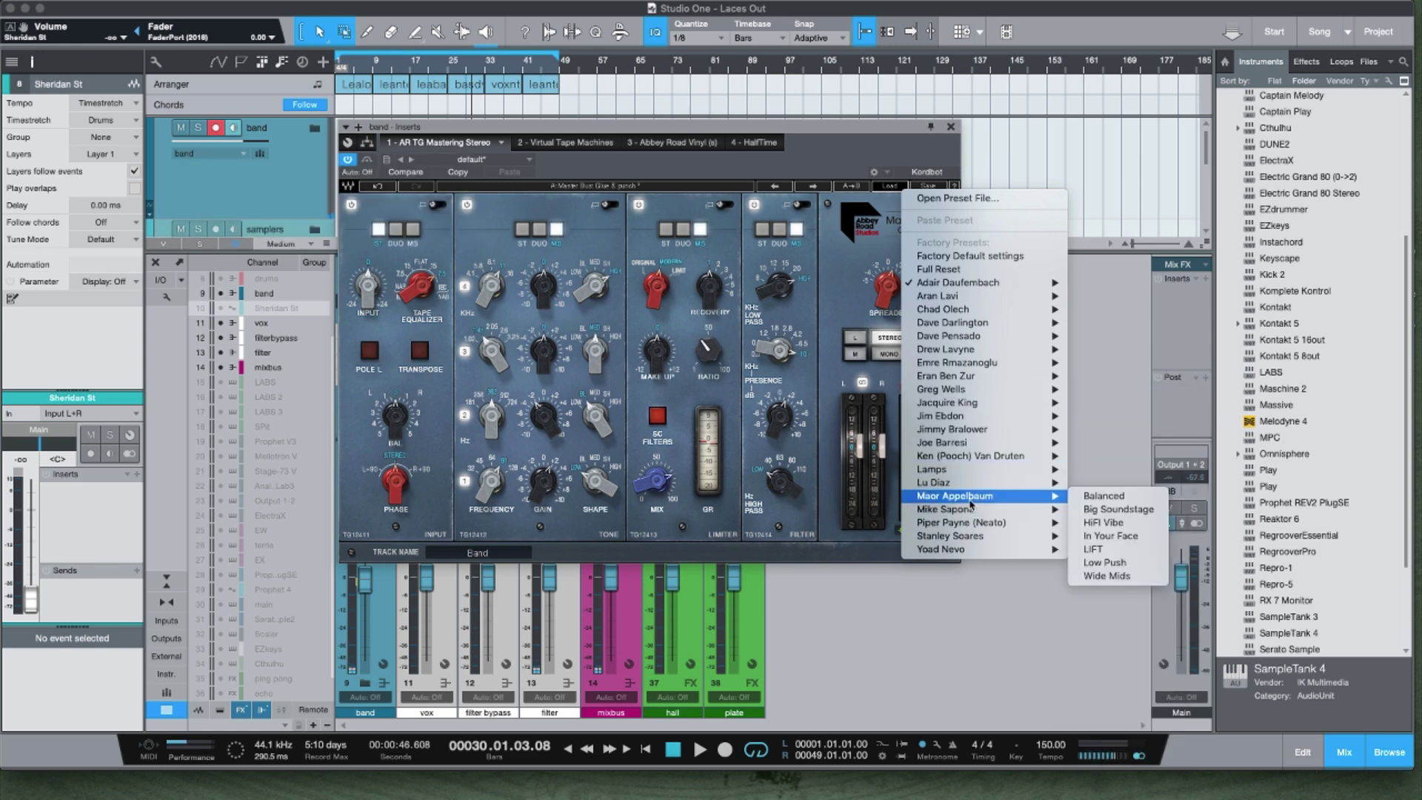
{"action": "mouse_move", "coordinate": [984, 336]}
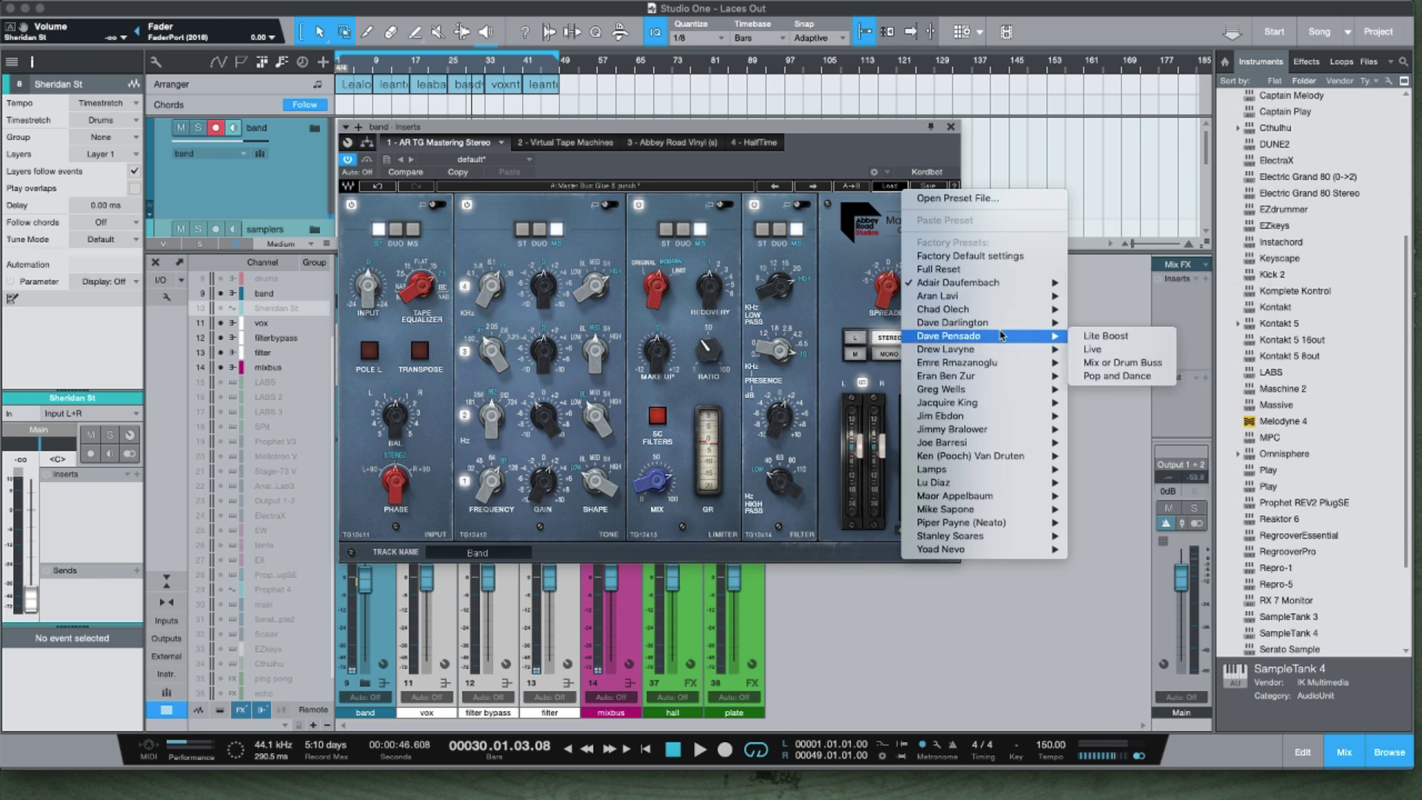
{"action": "mouse_move", "coordinate": [1010, 461]}
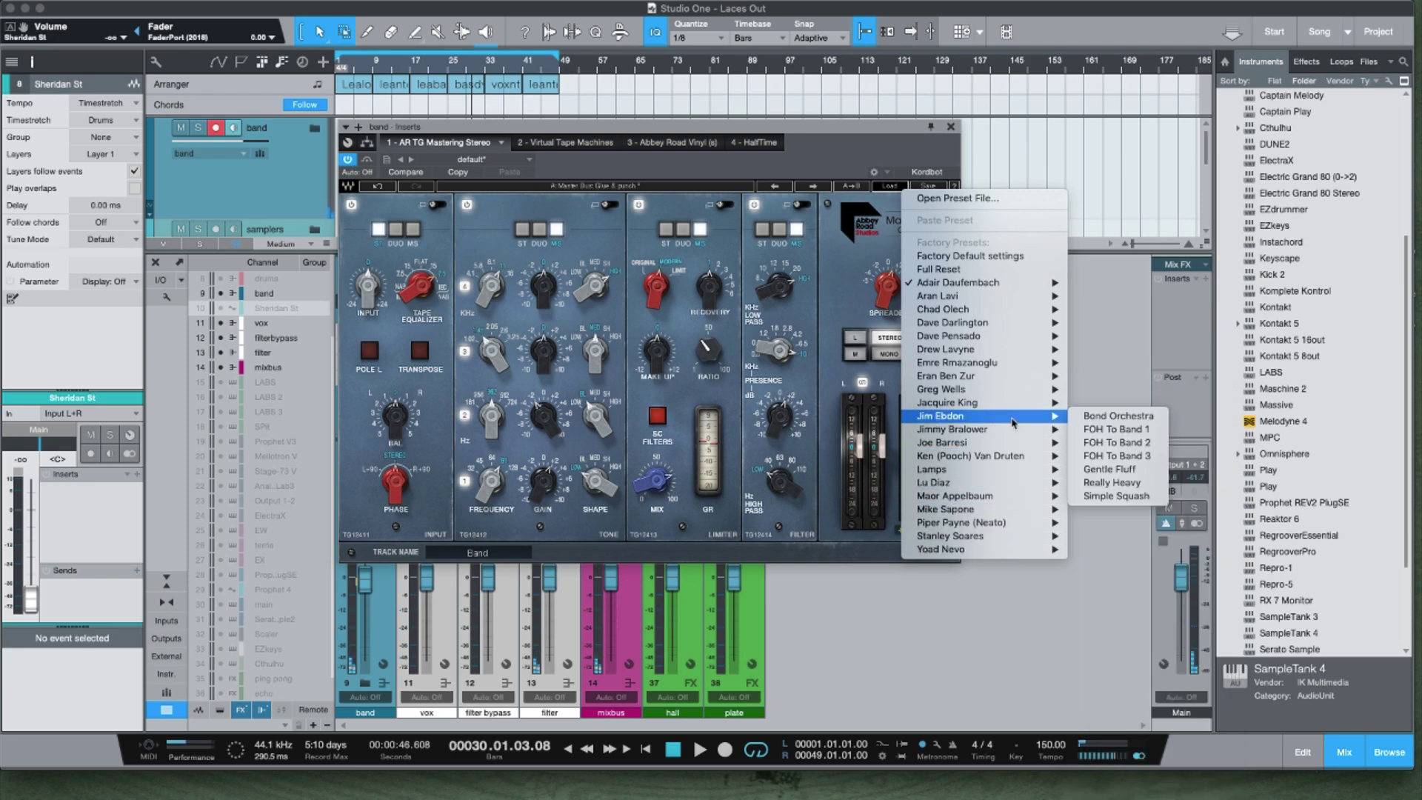
{"action": "mouse_move", "coordinate": [1019, 323]}
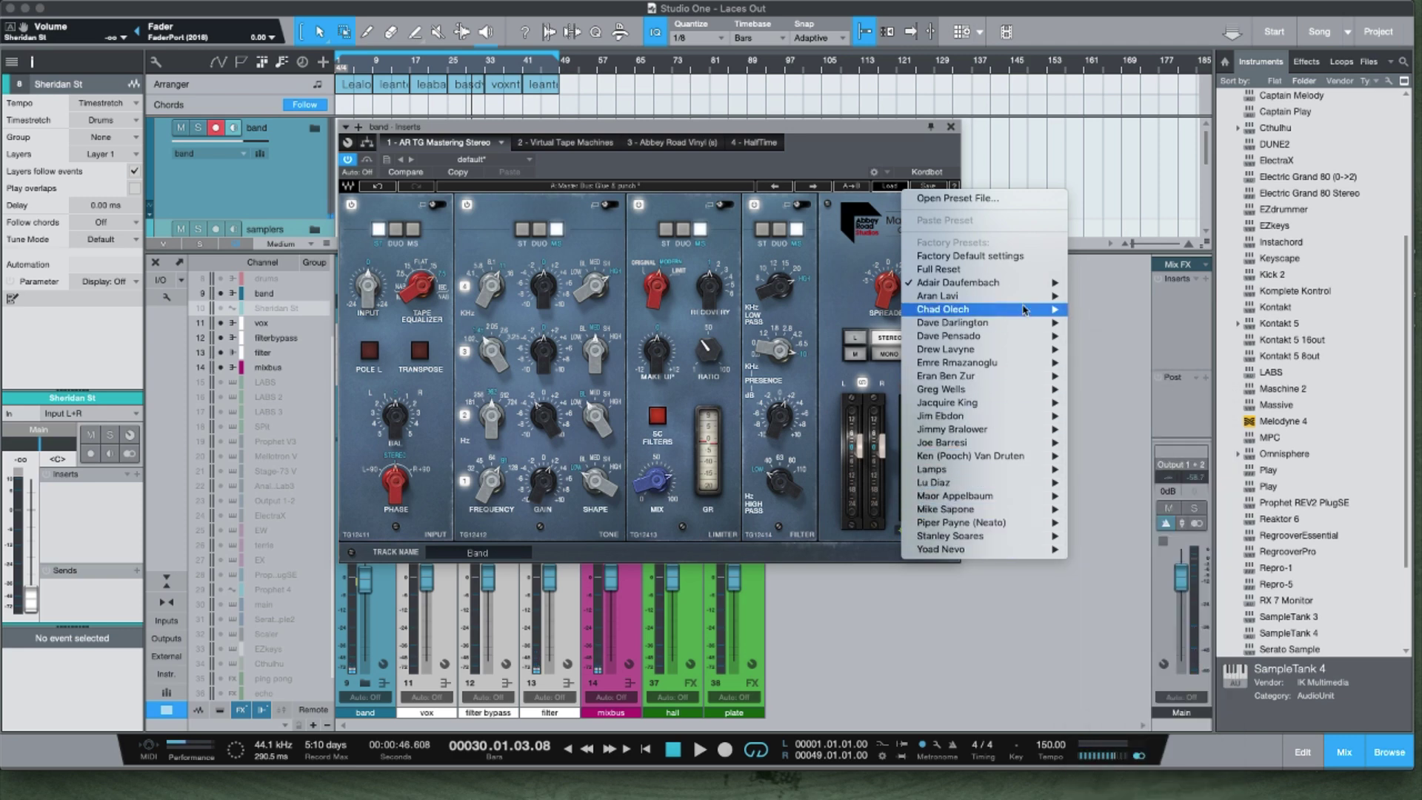
{"action": "mouse_move", "coordinate": [1025, 286]}
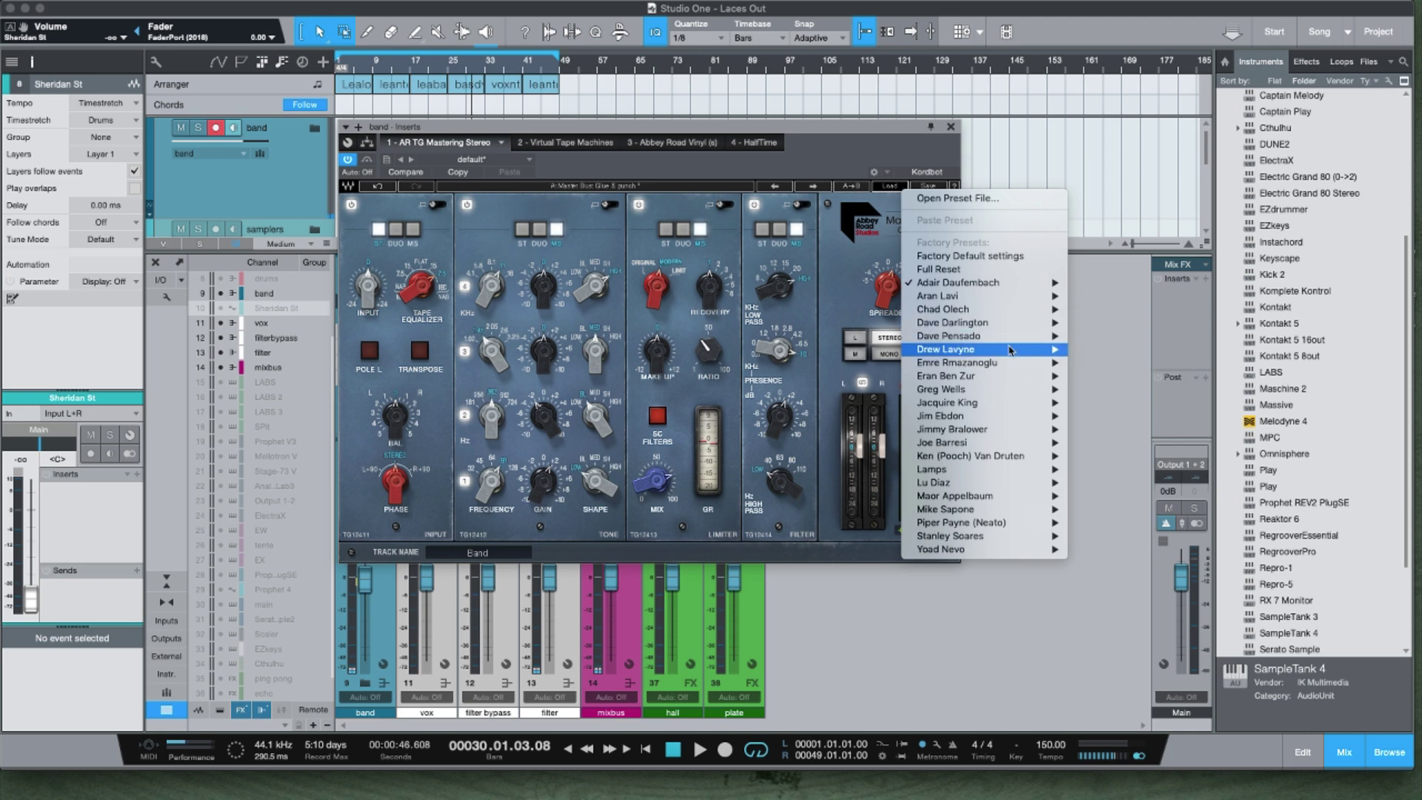
{"action": "mouse_move", "coordinate": [1004, 382]}
{"action": "mouse_move", "coordinate": [1005, 418]}
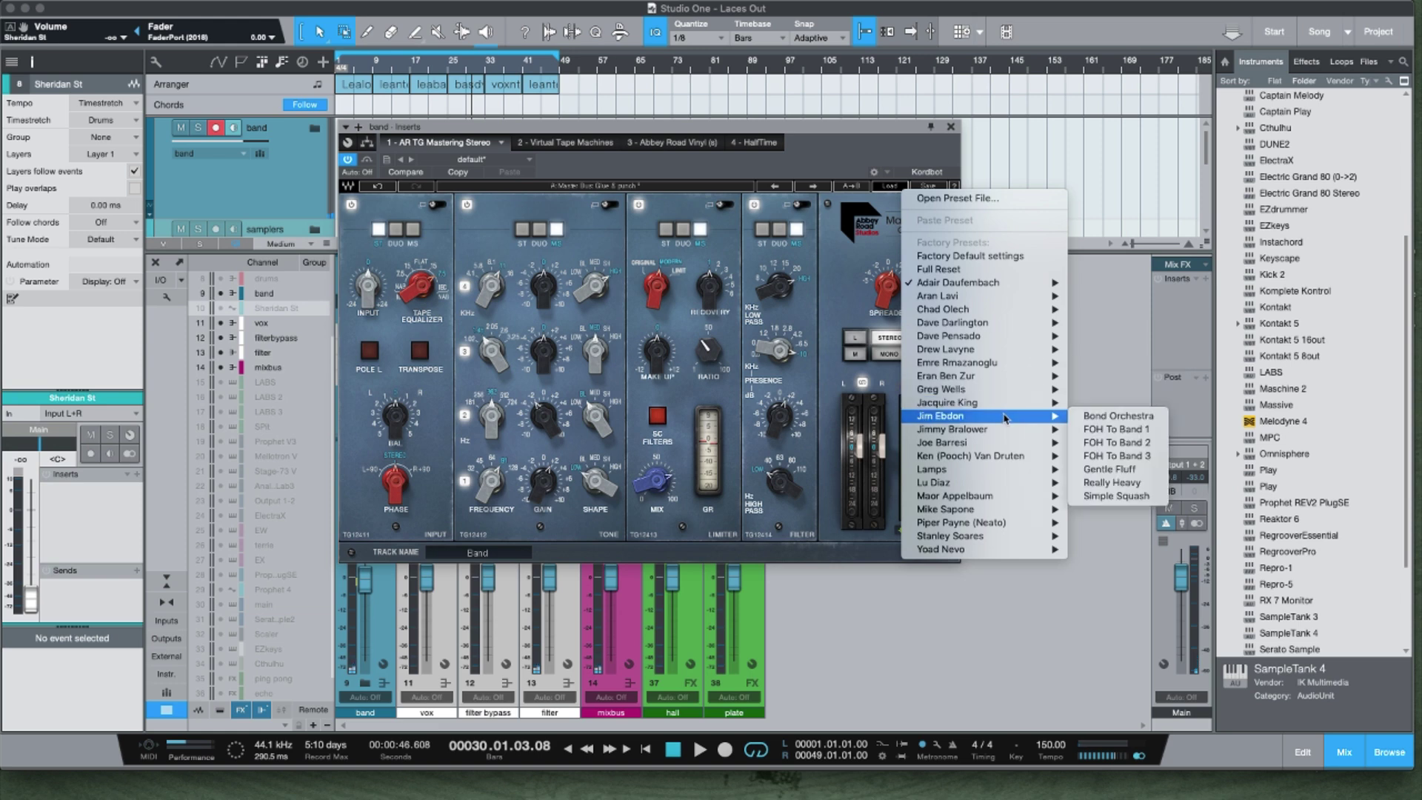
{"action": "mouse_move", "coordinate": [1000, 446]}
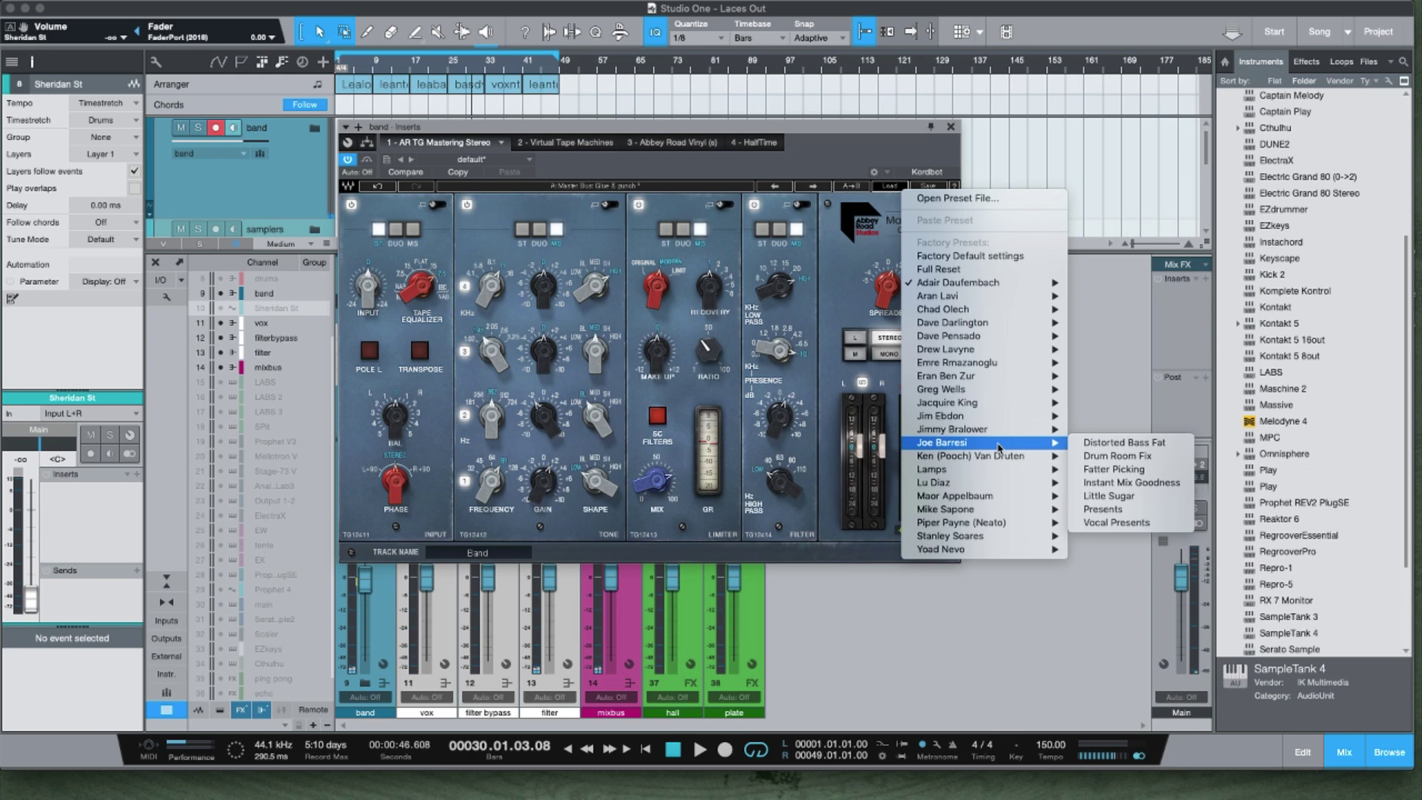
{"action": "mouse_move", "coordinate": [997, 474]}
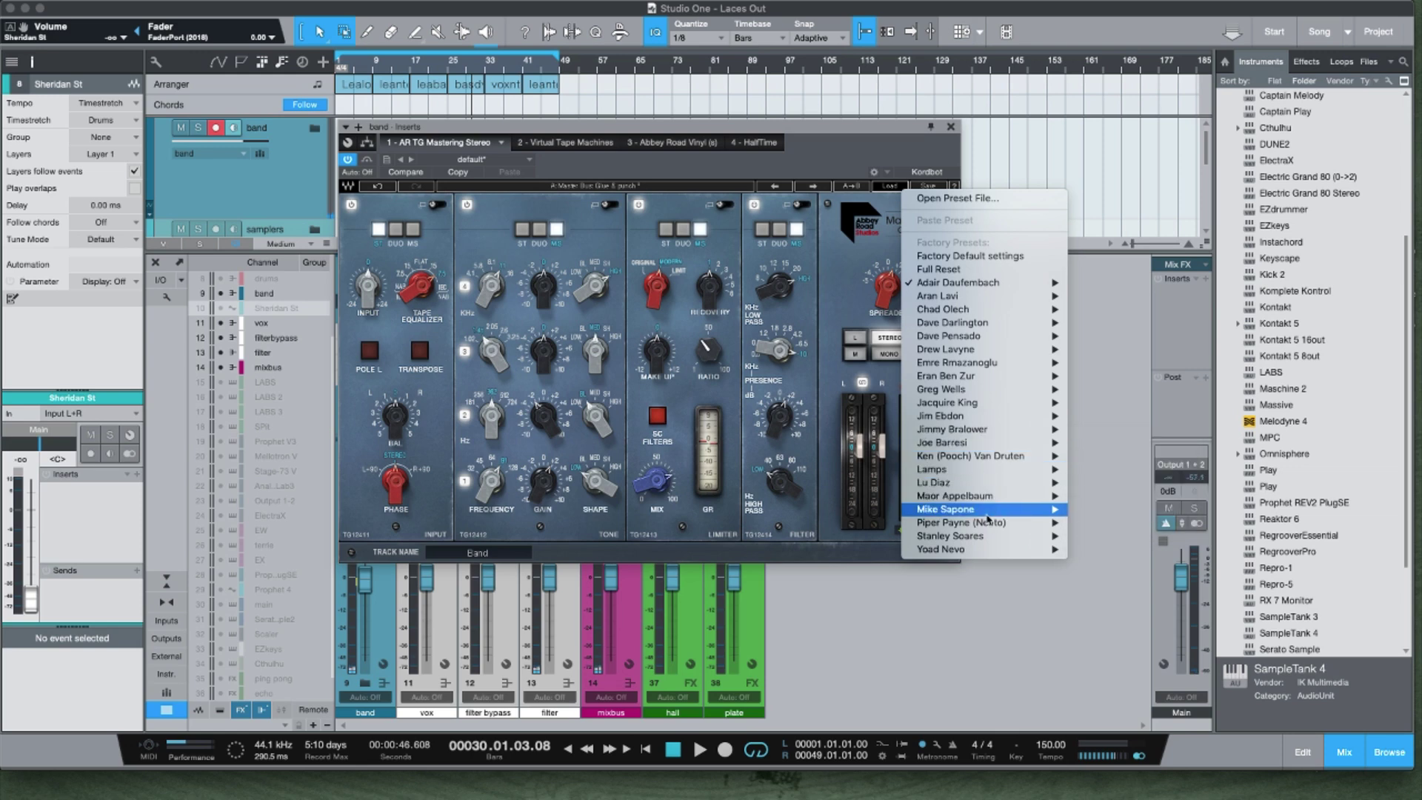
{"action": "left_click", "coordinate": [828, 522]}
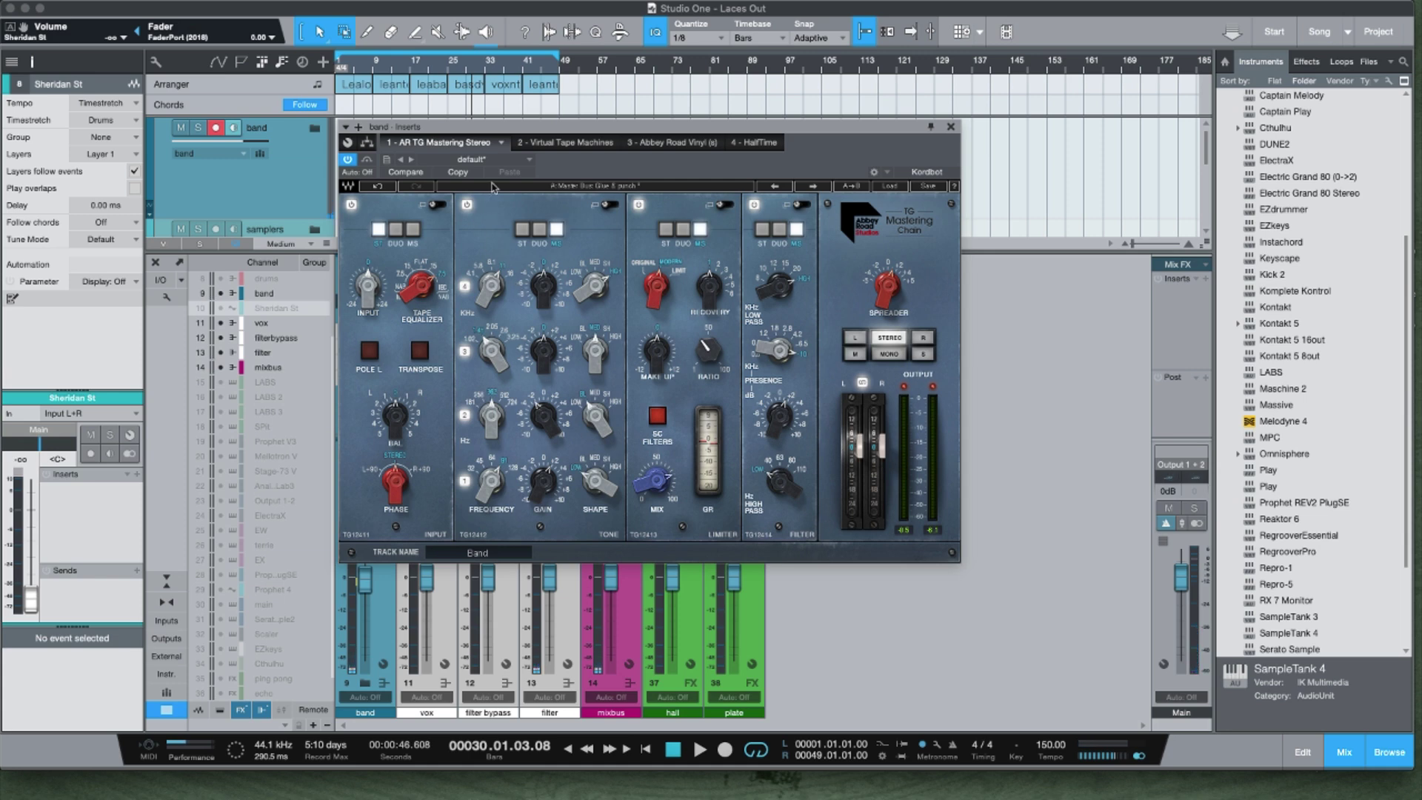
Step: Hide the mixer console and close the band channel's AR TG Mastering Stereo plug-in window
{"action": "left_click_drag", "start_coordinate": [441, 133], "coordinate": [680, 130]}
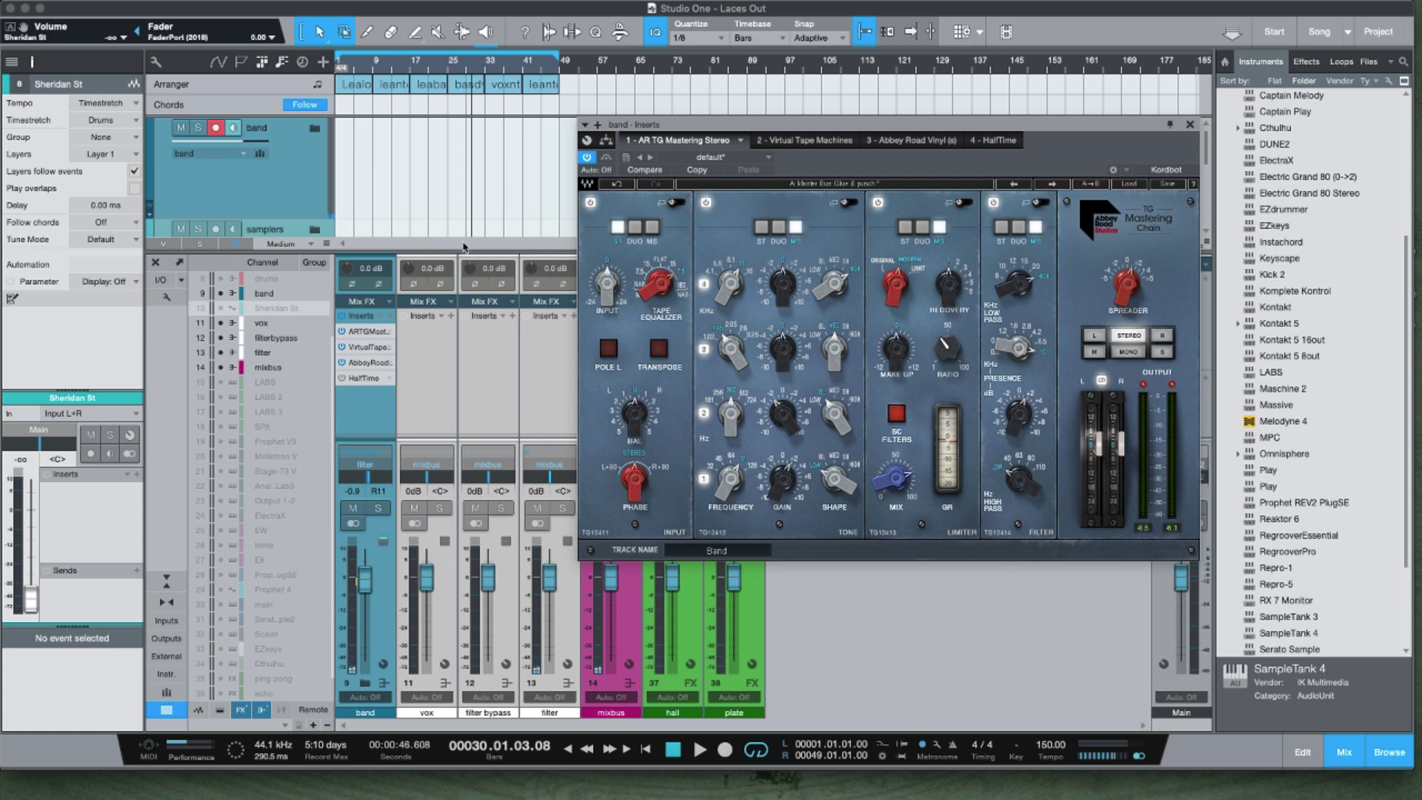
{"action": "key", "text": "F3"}
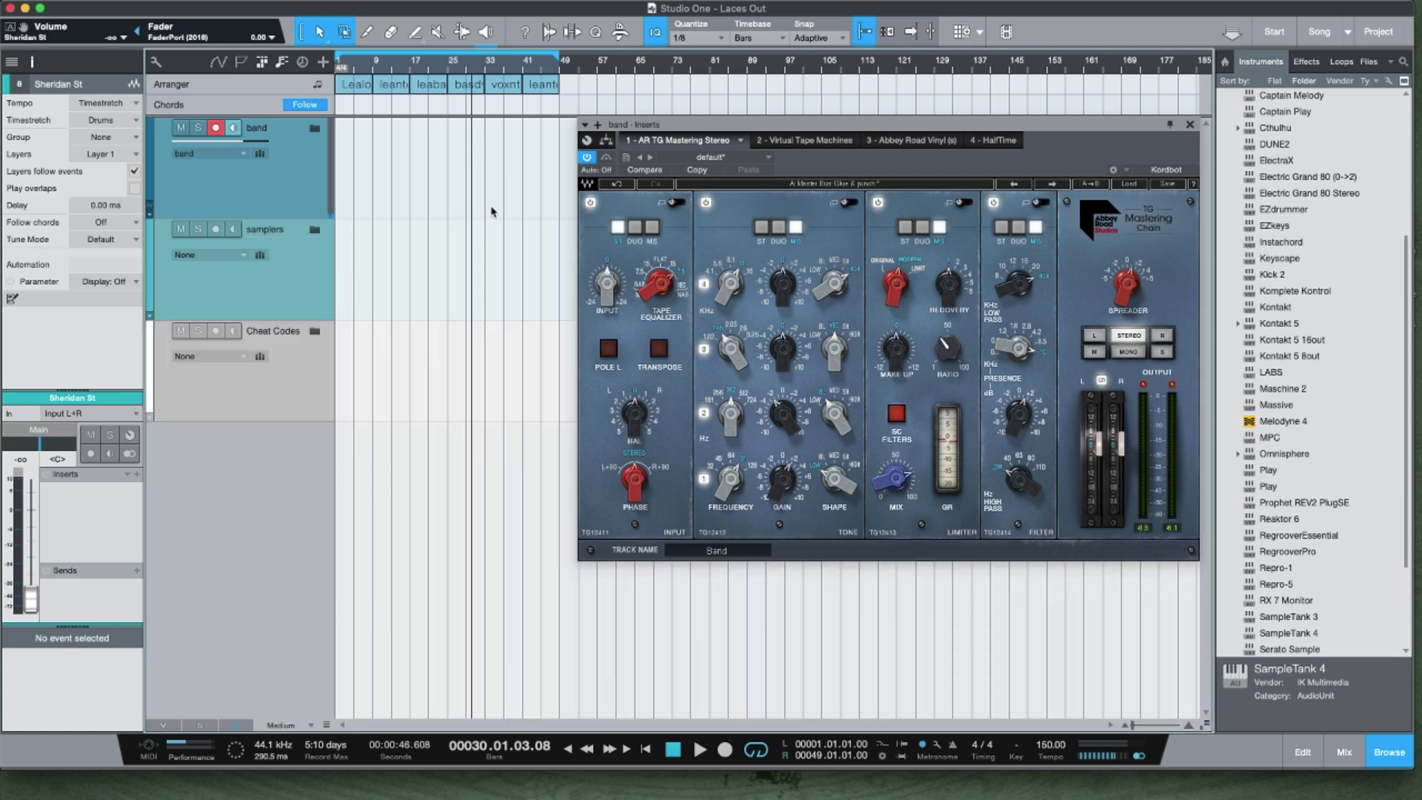
{"action": "left_click", "coordinate": [1190, 125]}
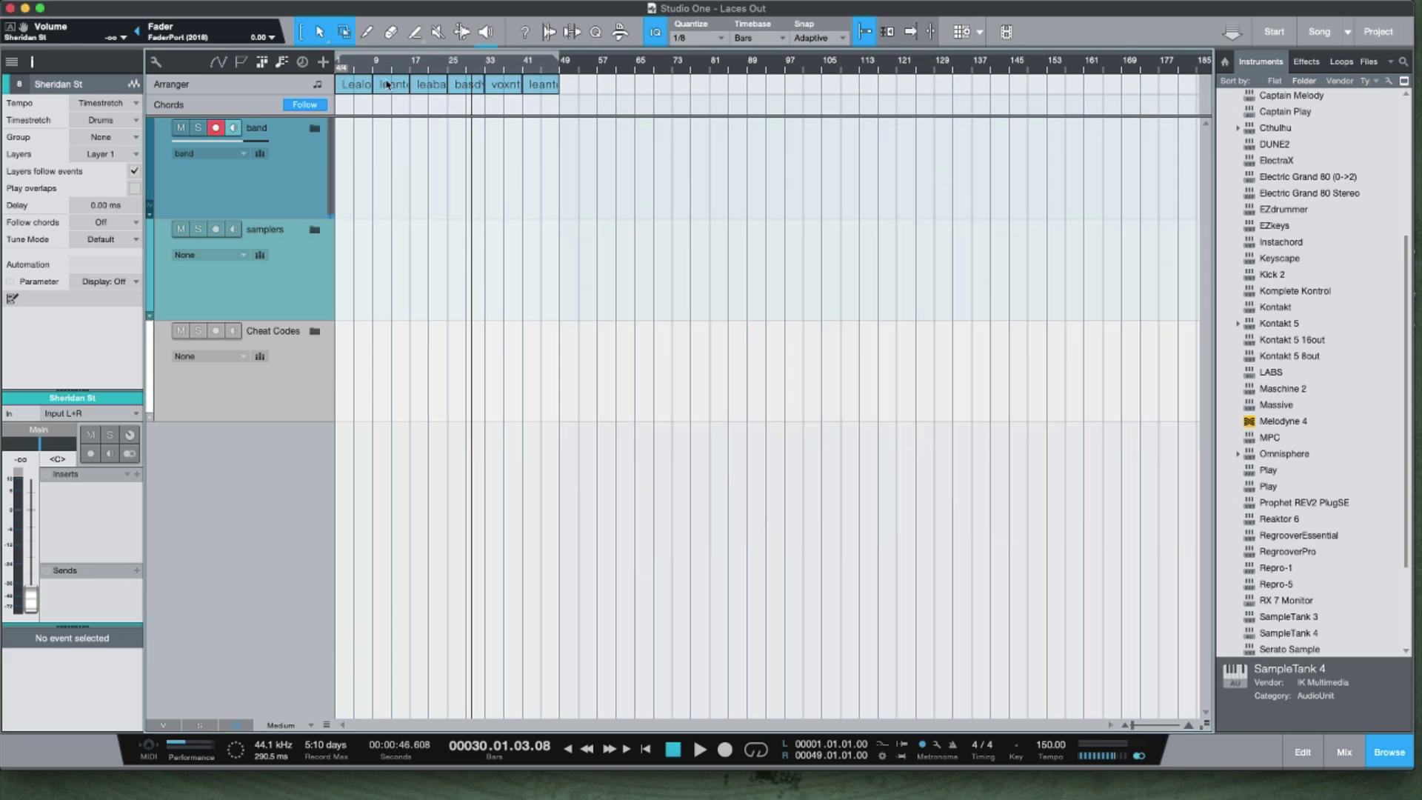
Step: Expand the band folder track and reduce all tracks to the Overview height, with the arranger sections filling the timeline
{"action": "left_click_drag", "start_coordinate": [374, 69], "coordinate": [659, 92]}
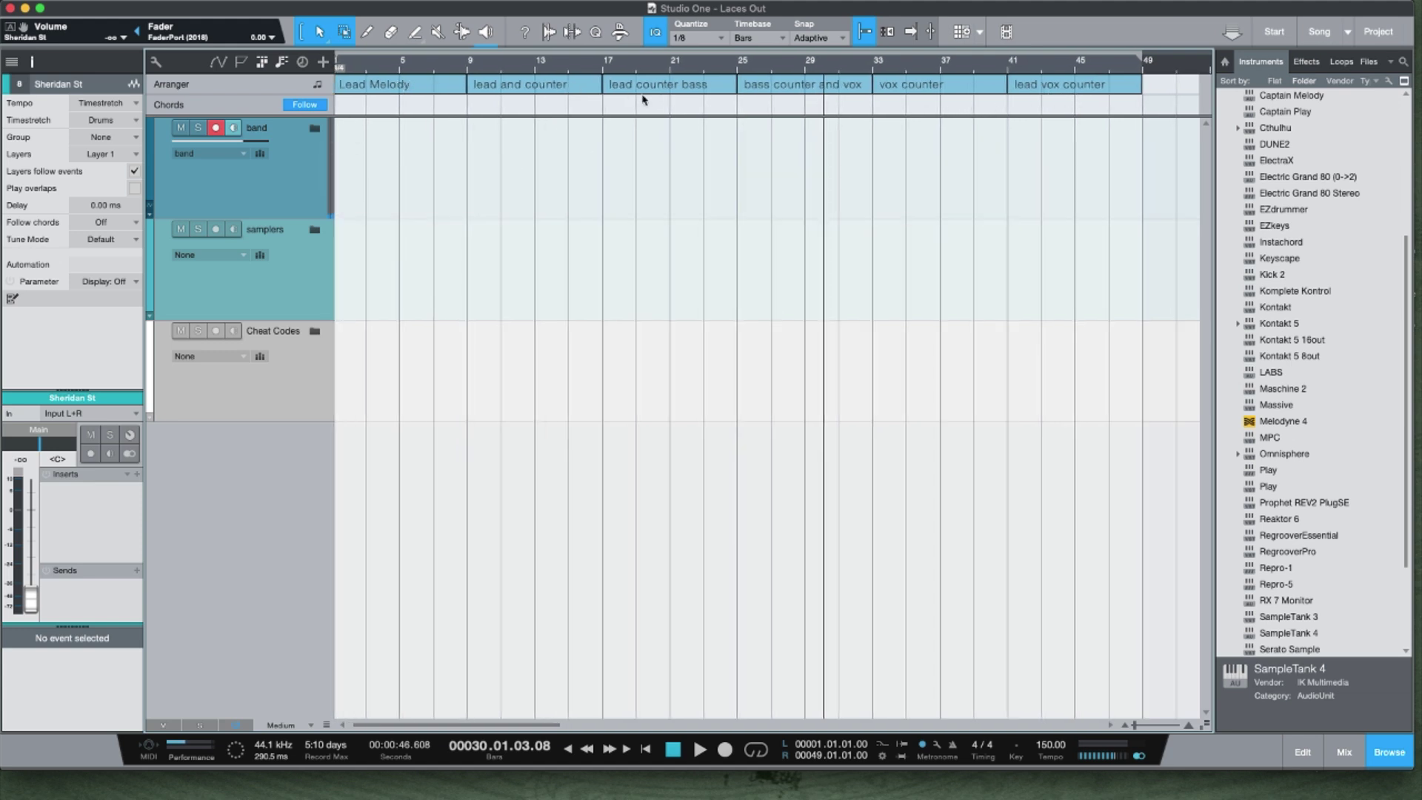
{"action": "left_click", "coordinate": [314, 130]}
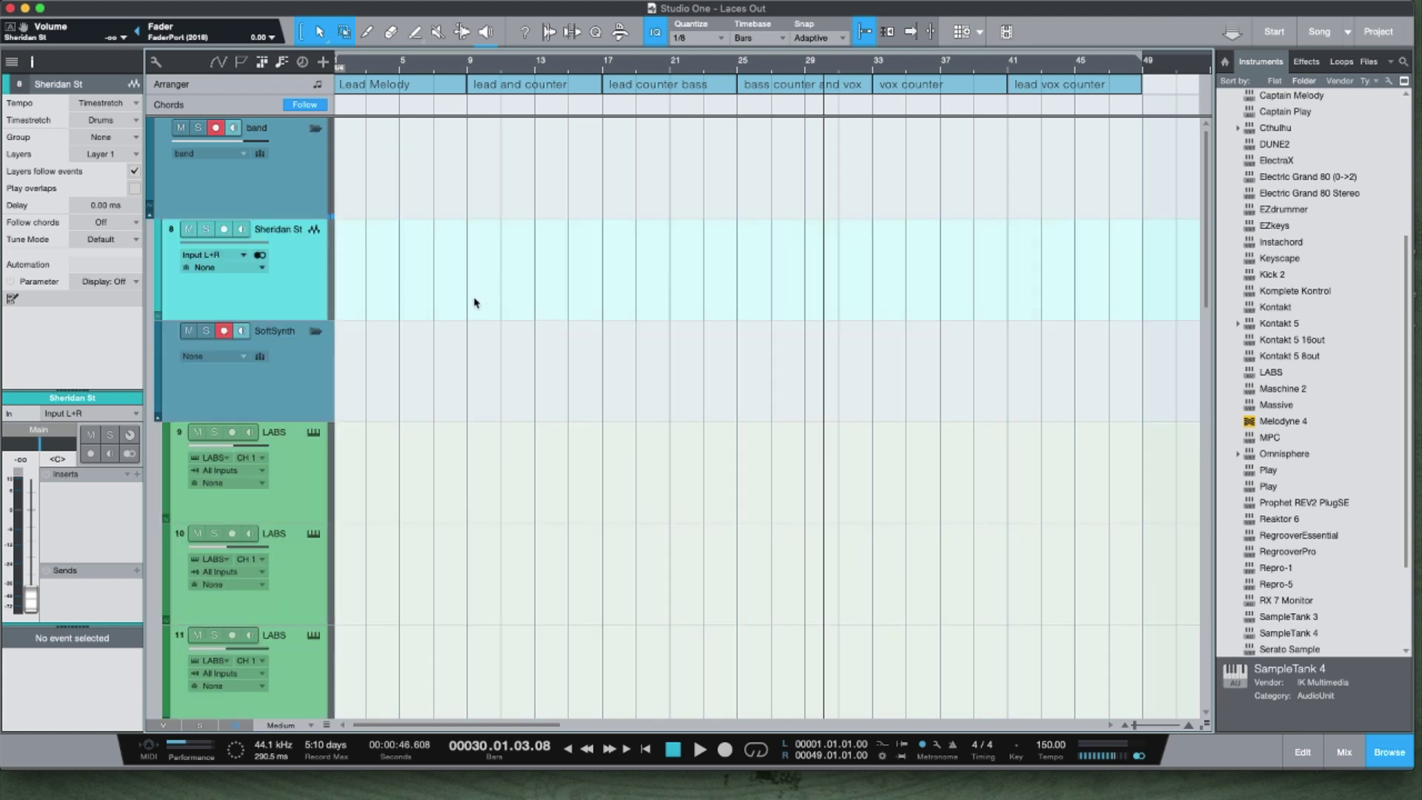
{"action": "key", "text": "shift+w"}
{"action": "key", "text": "shift+w"}
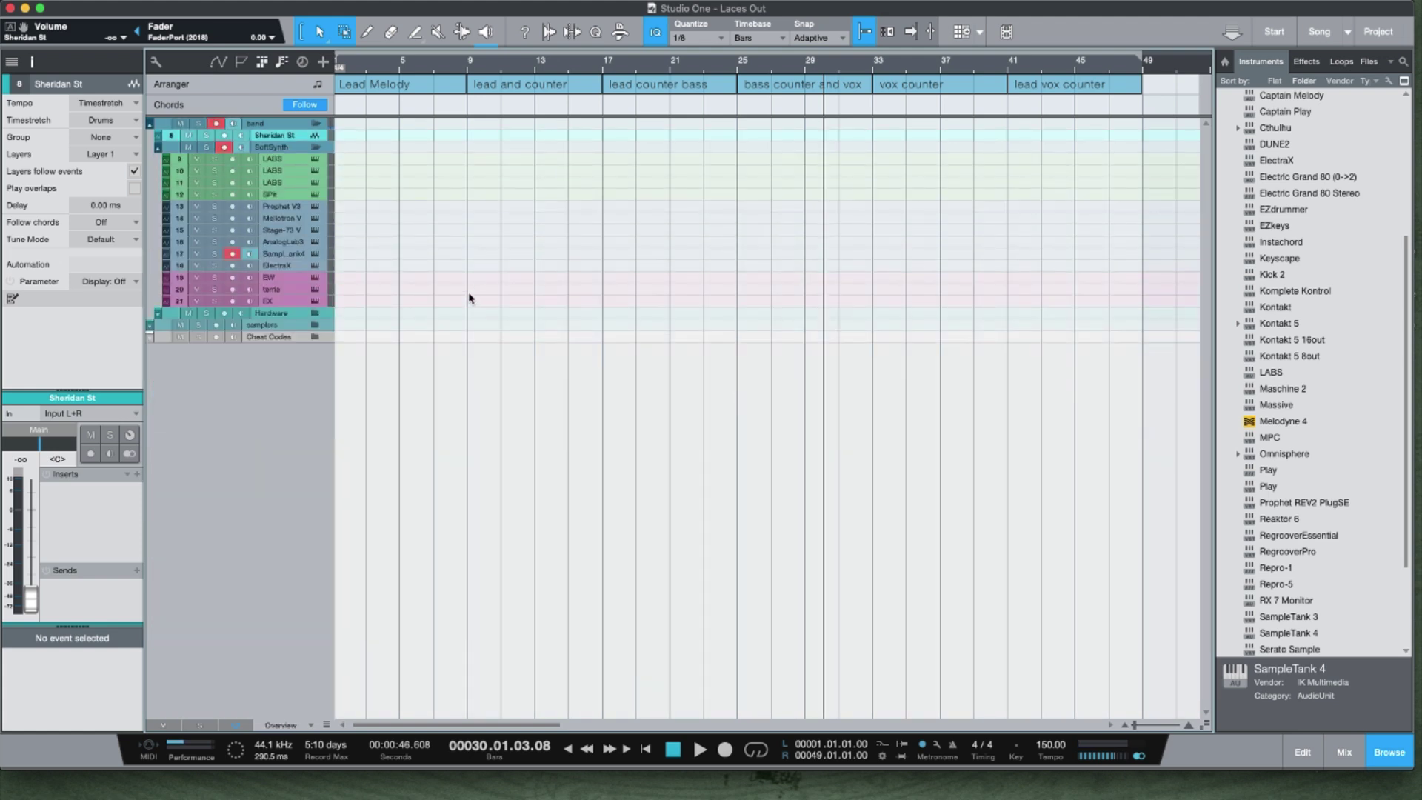
Step: Remove the Sheridan St track from the band folder and show the mixer console
{"action": "right_click", "coordinate": [304, 134]}
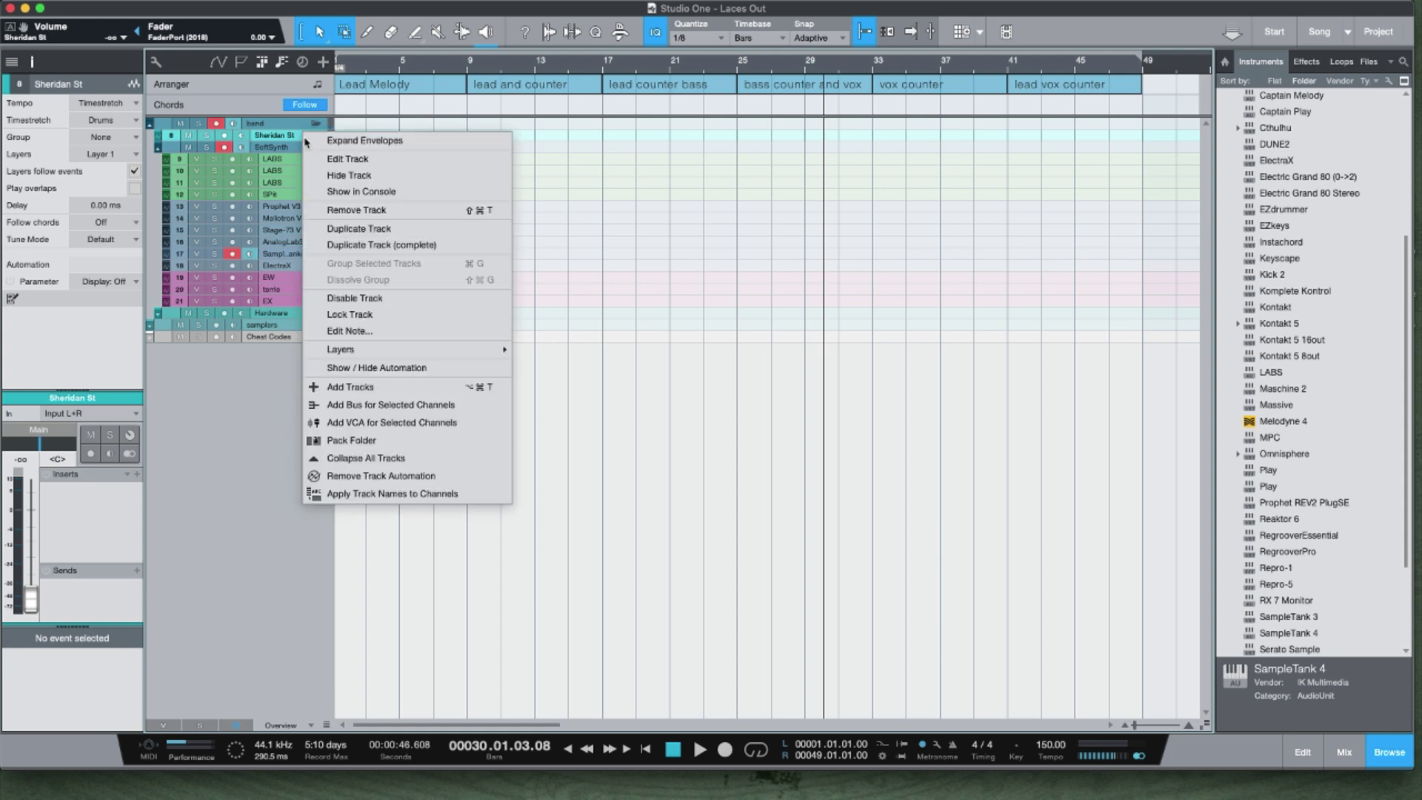
{"action": "left_click", "coordinate": [362, 211]}
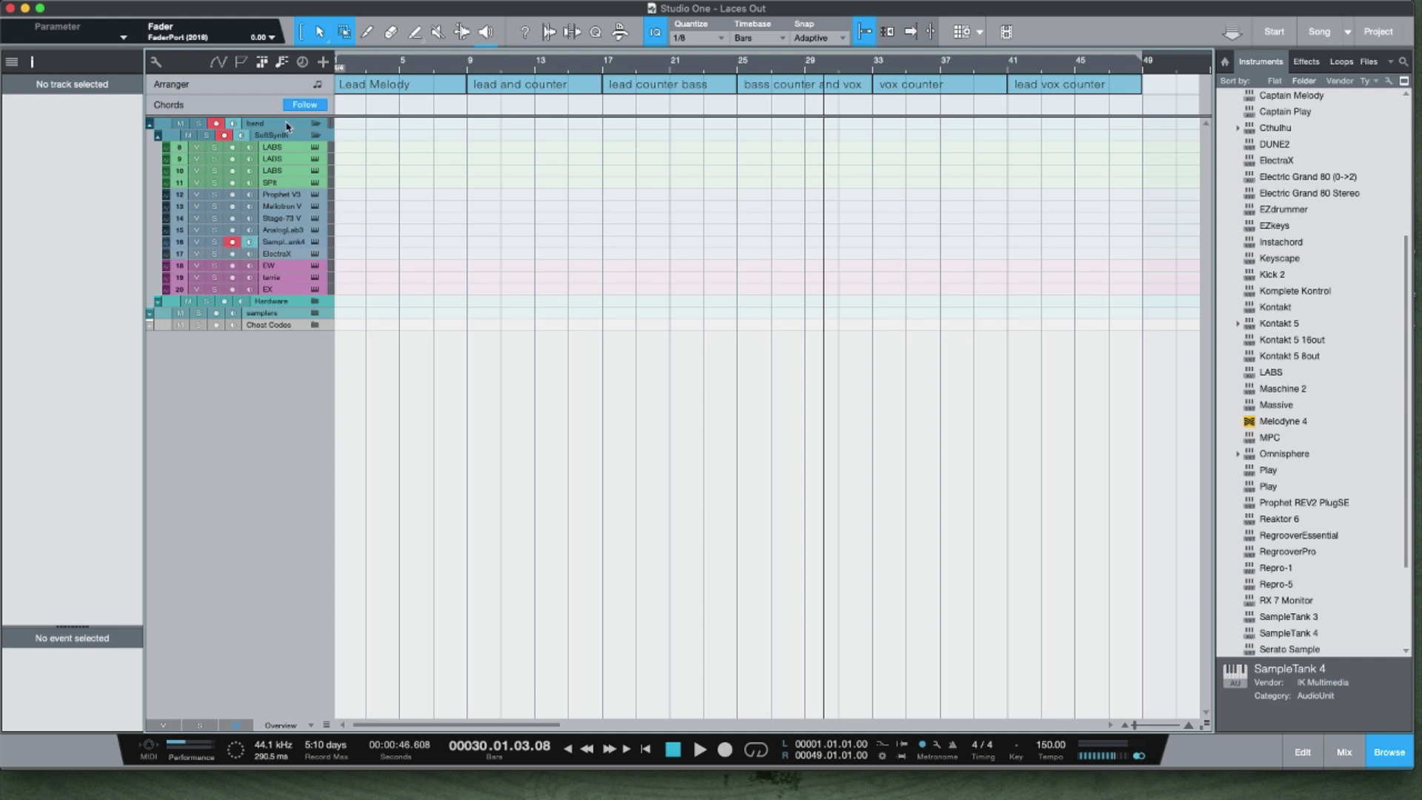
{"action": "key", "text": "F3"}
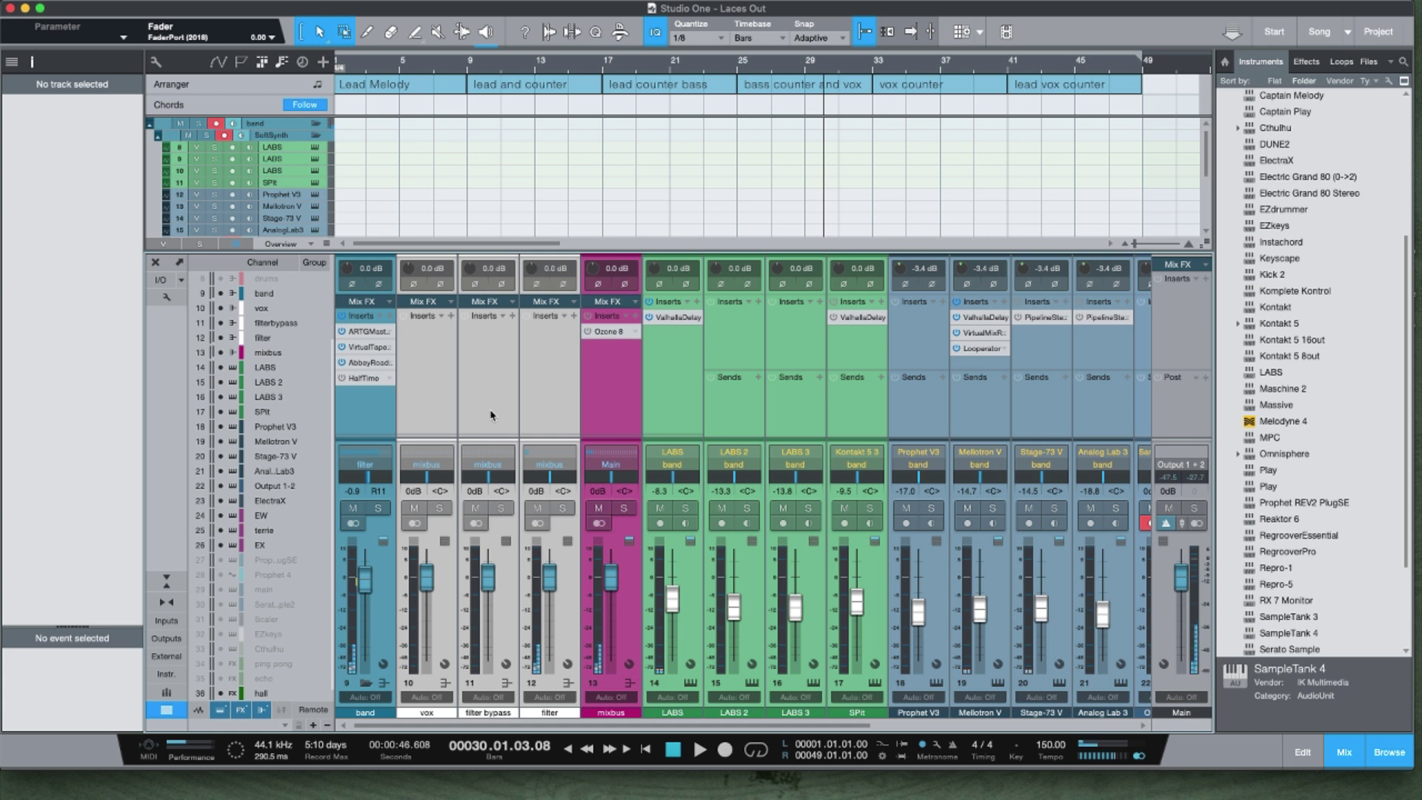
Step: Open the band channel's AR TG Mastering Stereo and Virtual Tape Machines plug-ins in separate windows and arrange them one above the other
{"action": "left_click", "coordinate": [366, 332]}
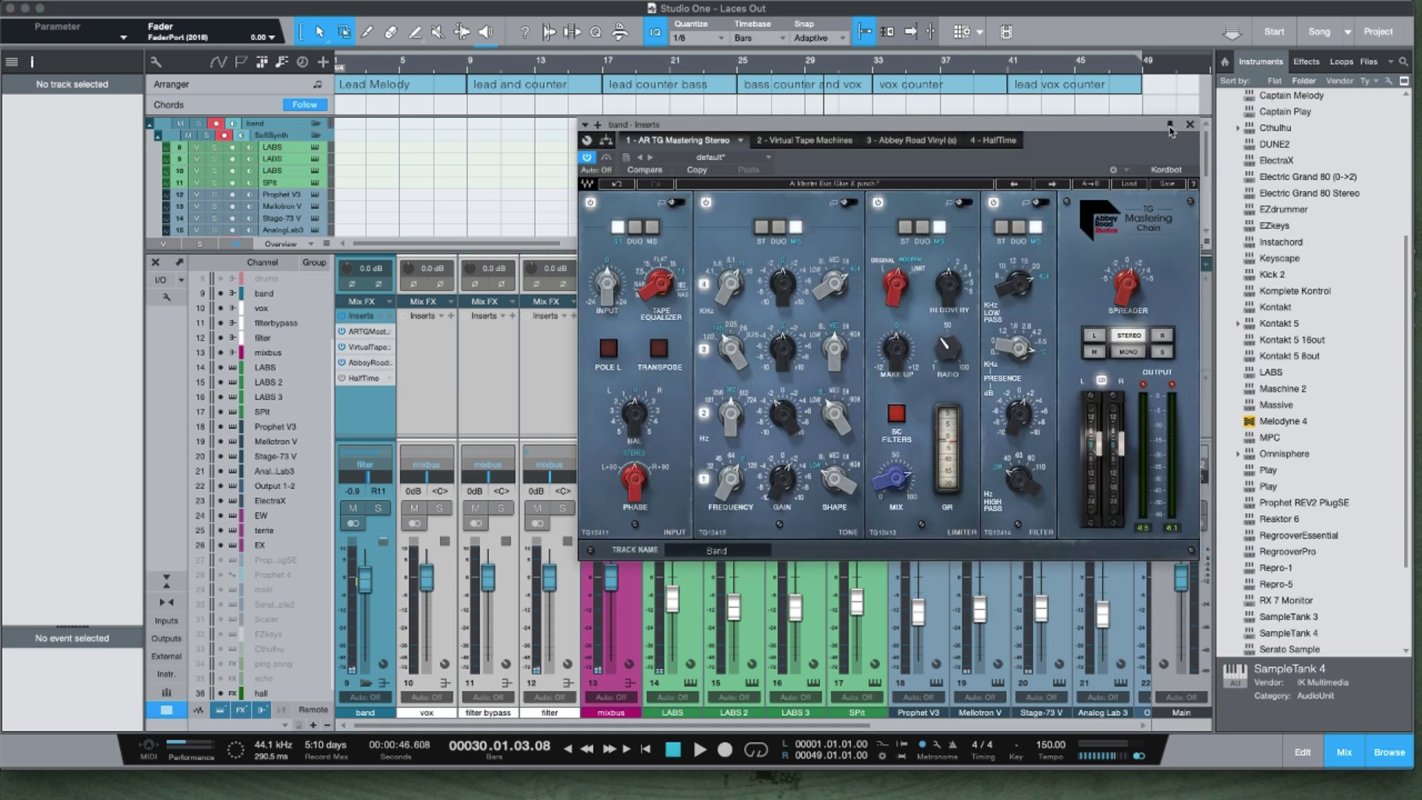
{"action": "left_click", "coordinate": [377, 348]}
{"action": "left_click", "coordinate": [377, 351]}
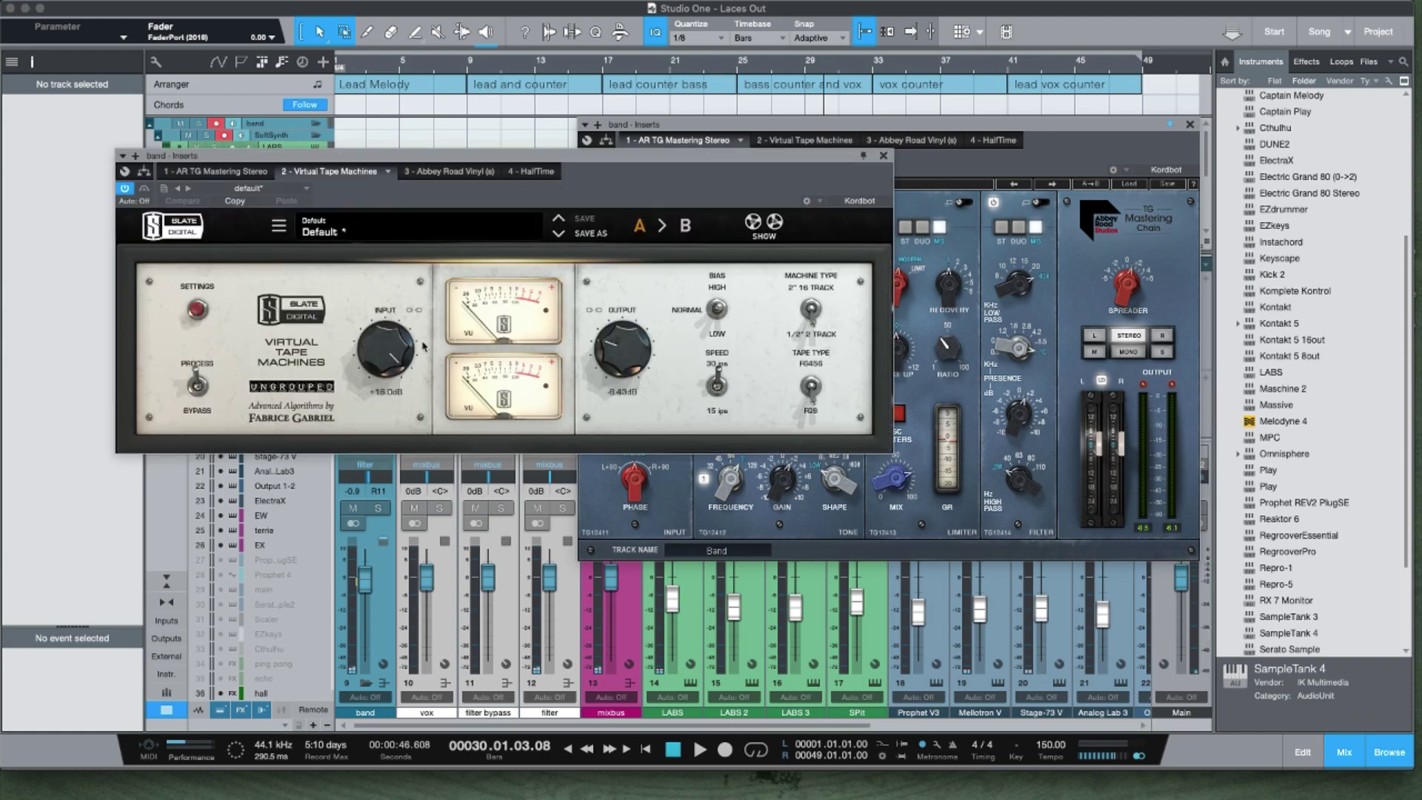
{"action": "left_click_drag", "start_coordinate": [808, 164], "coordinate": [1116, 479]}
{"action": "left_click_drag", "start_coordinate": [888, 129], "coordinate": [1097, 22]}
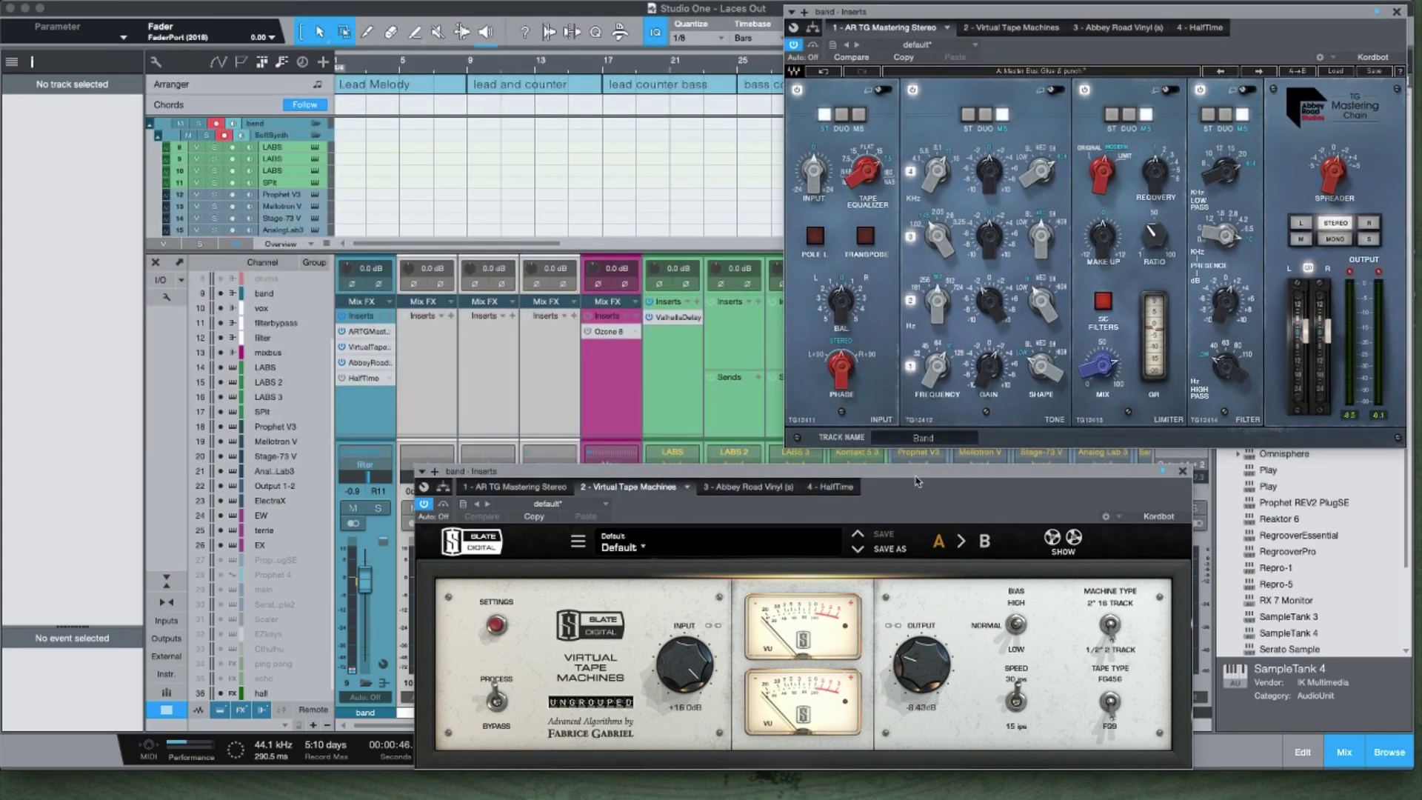
{"action": "left_click_drag", "start_coordinate": [917, 477], "coordinate": [1127, 469]}
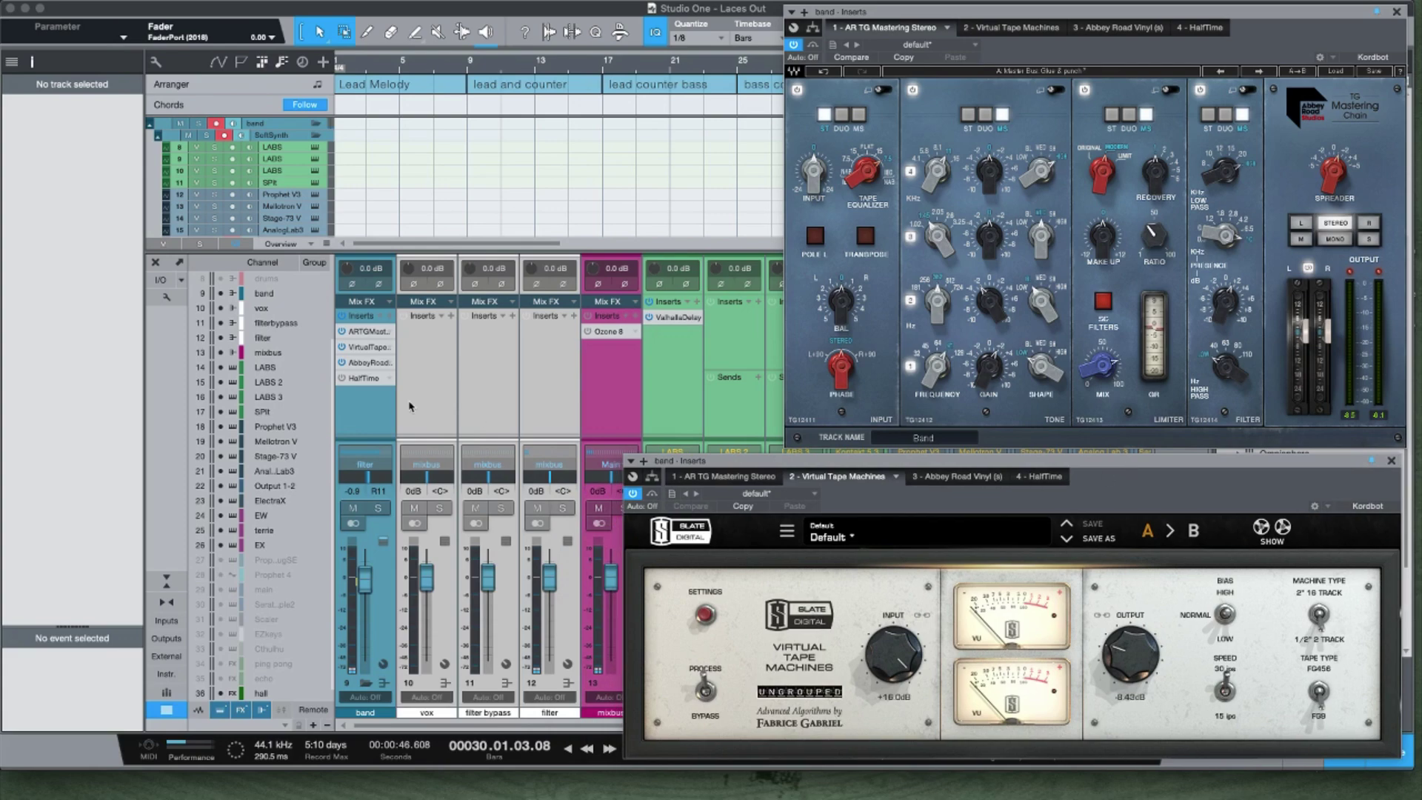
Step: Open the band channel's Abbey Road Vinyl plug-in and place its window beside the other two, leaving the track list in view
{"action": "left_click", "coordinate": [370, 362]}
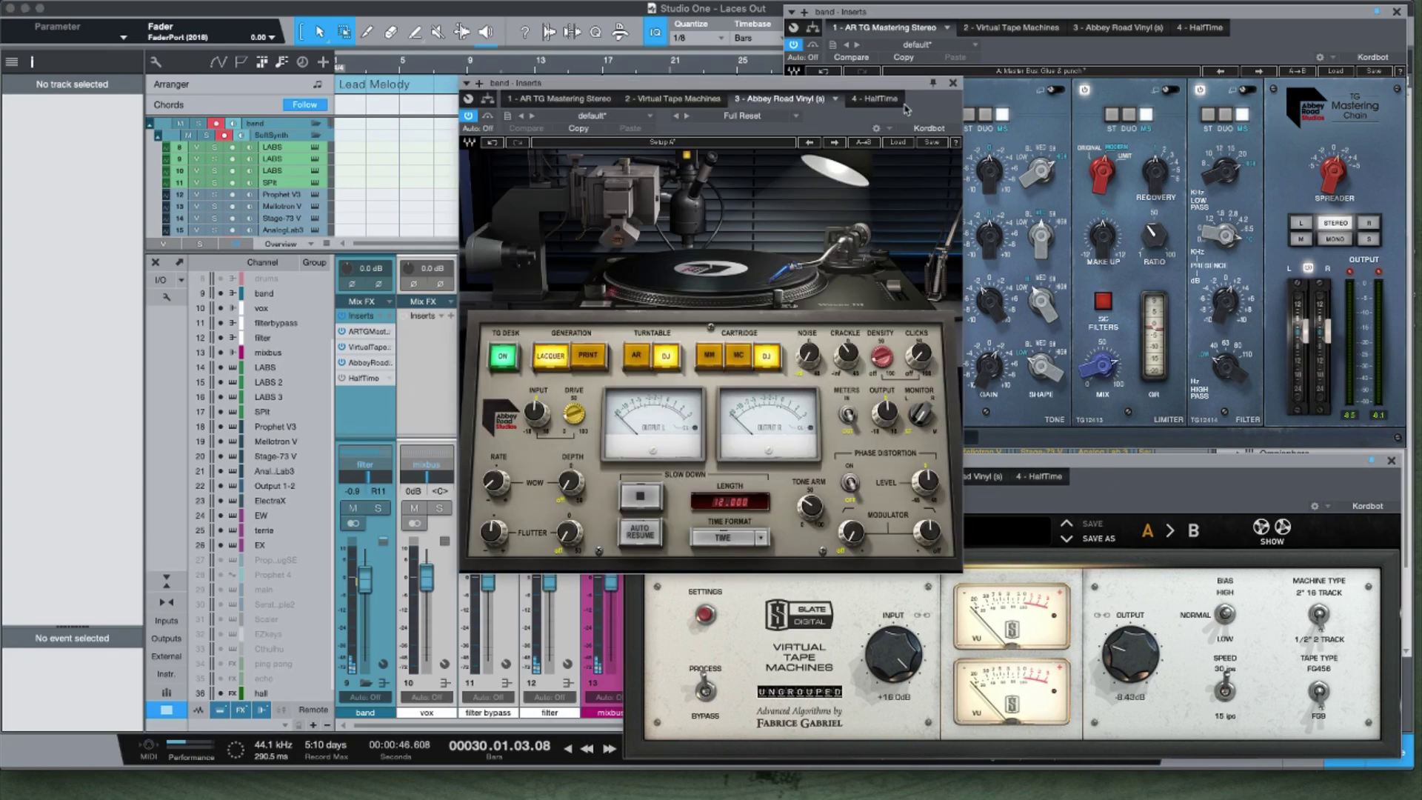
{"action": "left_click_drag", "start_coordinate": [806, 94], "coordinate": [355, 284]}
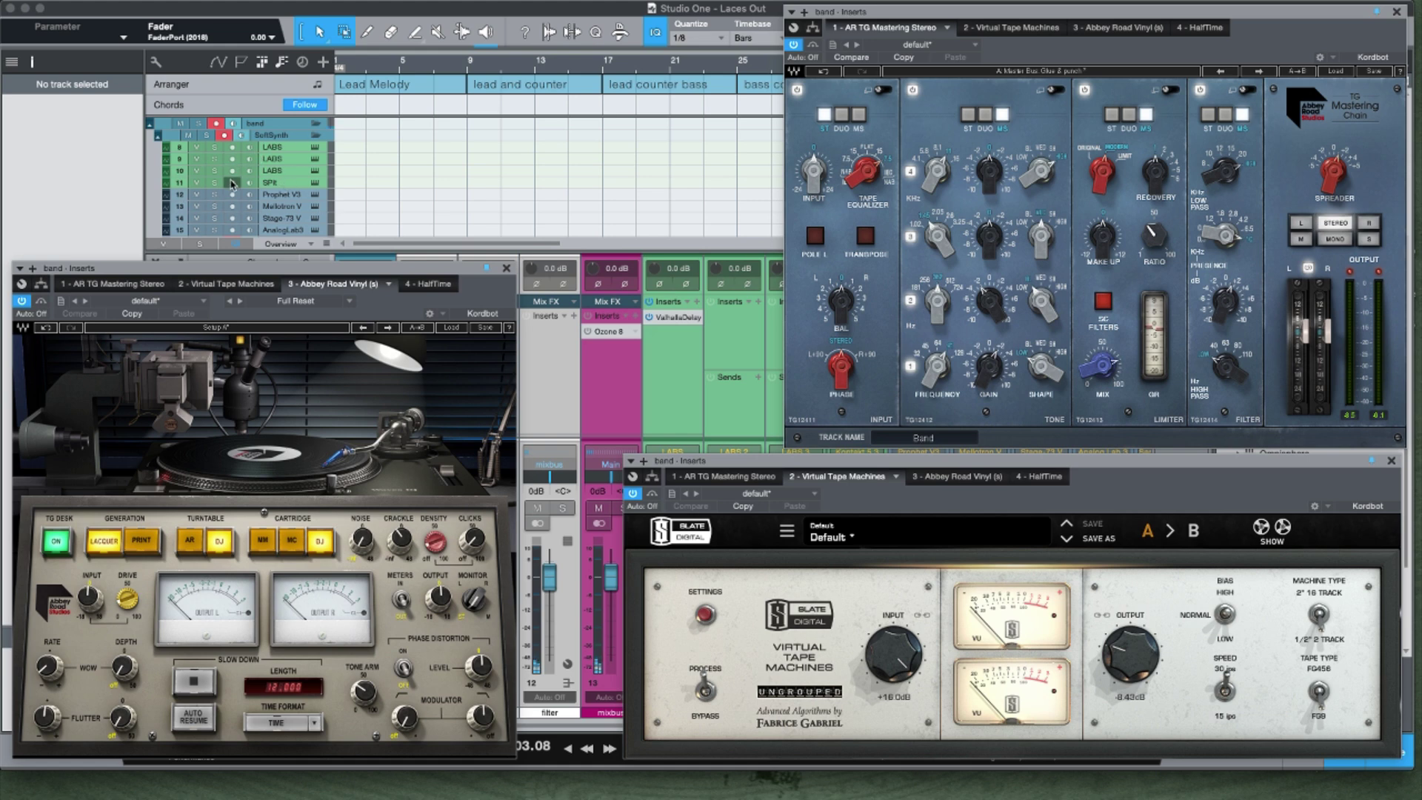
{"action": "scroll", "coordinate": [244, 200], "scroll_direction": "down", "scroll_amount": 1}
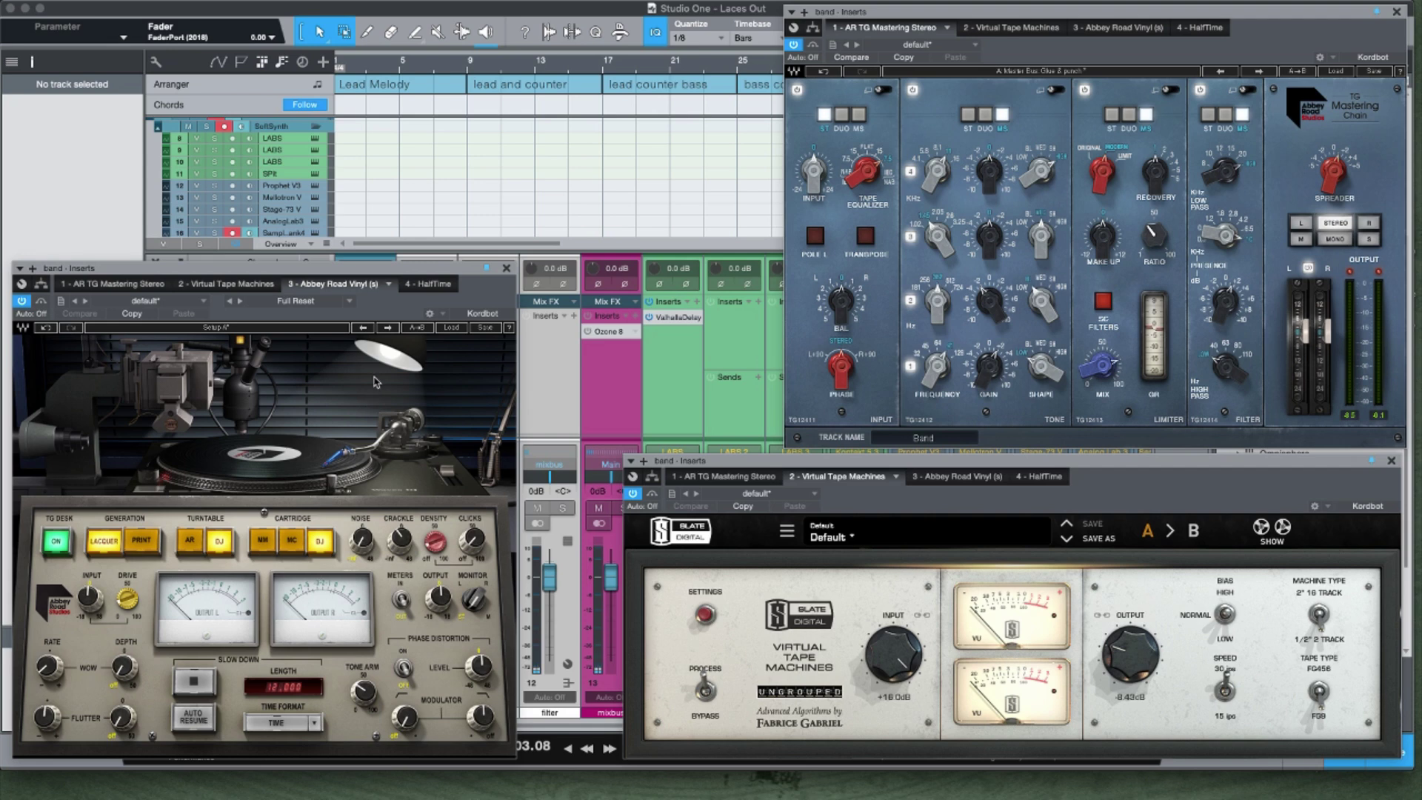
Step: Close the Abbey Road Vinyl and Virtual Tape Machines windows and move the AR TG Mastering Stereo window over the middle of the mixer
{"action": "left_click", "coordinate": [506, 270]}
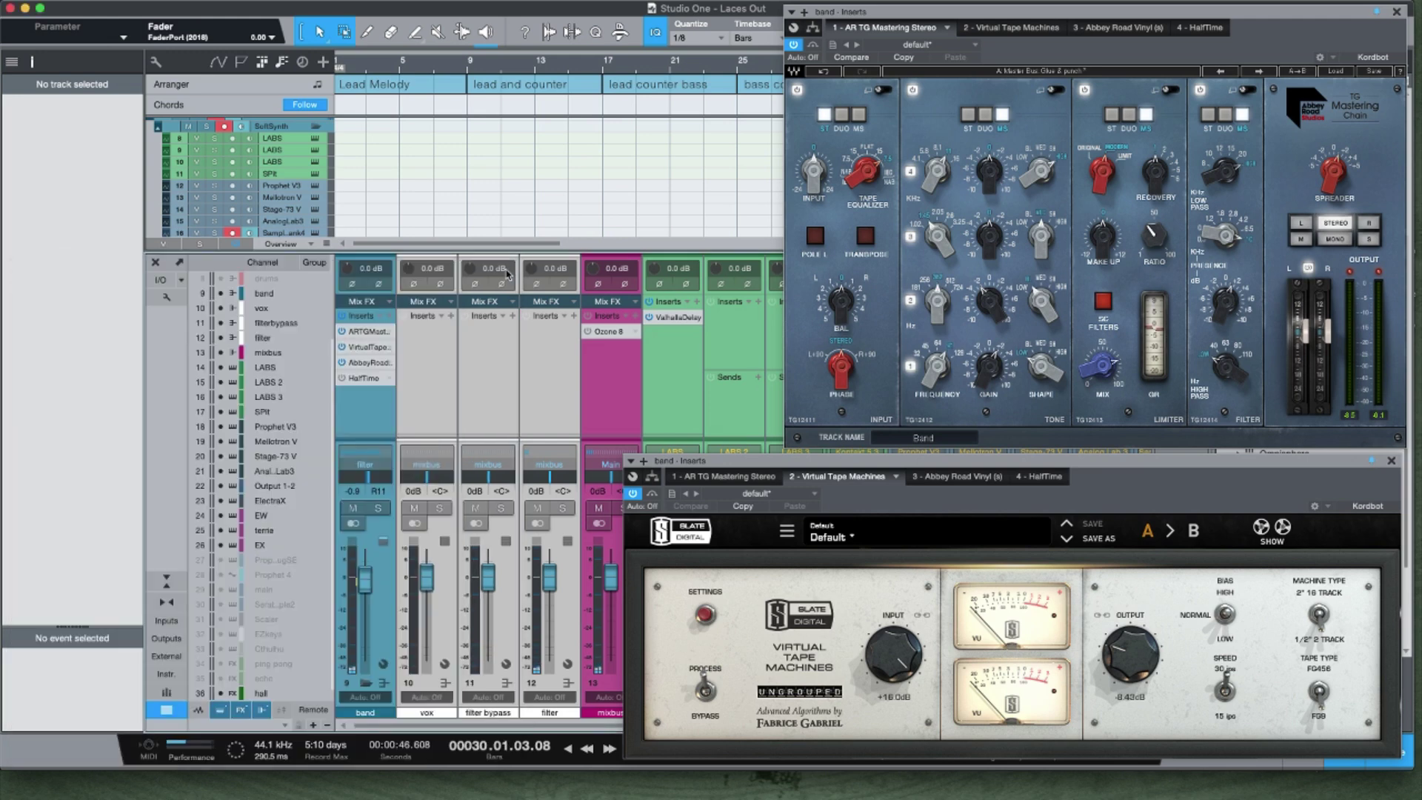
{"action": "left_click", "coordinate": [1392, 462]}
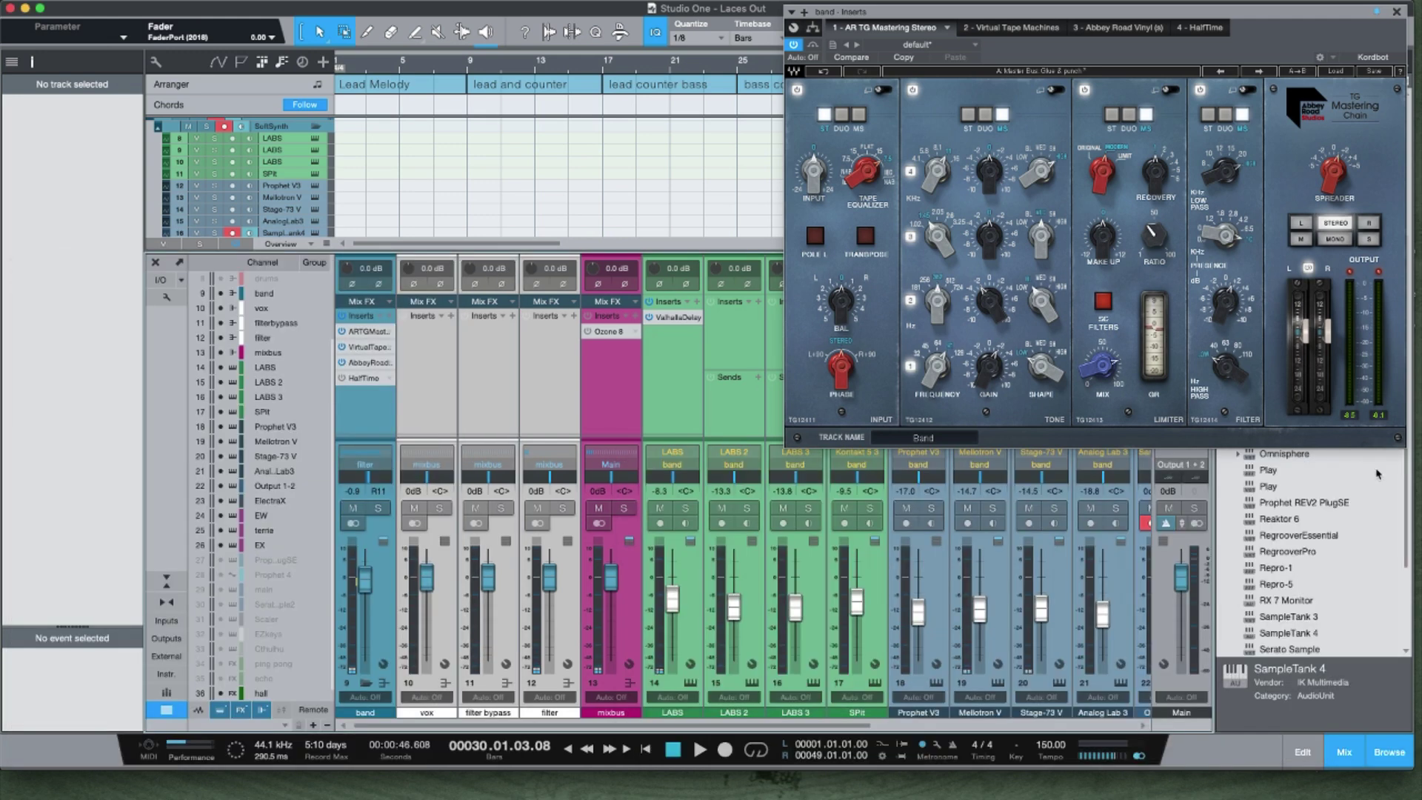
{"action": "left_click_drag", "start_coordinate": [929, 19], "coordinate": [560, 140]}
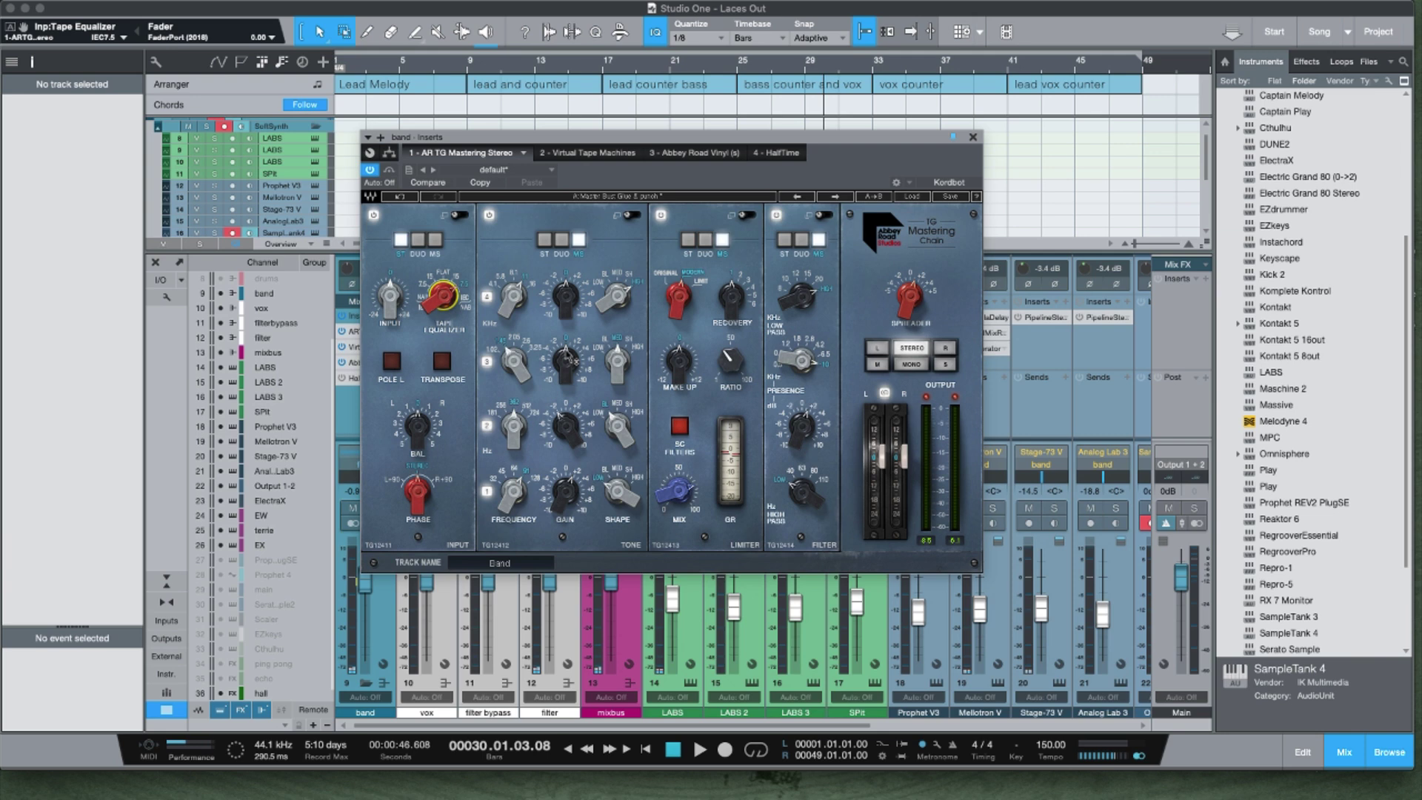
Step: Switch off the Filter, Limiter, Tone and Input modules of the band channel's TG Mastering Chain to hear the sound without them
{"action": "mouse_move", "coordinate": [569, 359]}
{"action": "left_click", "coordinate": [694, 491]}
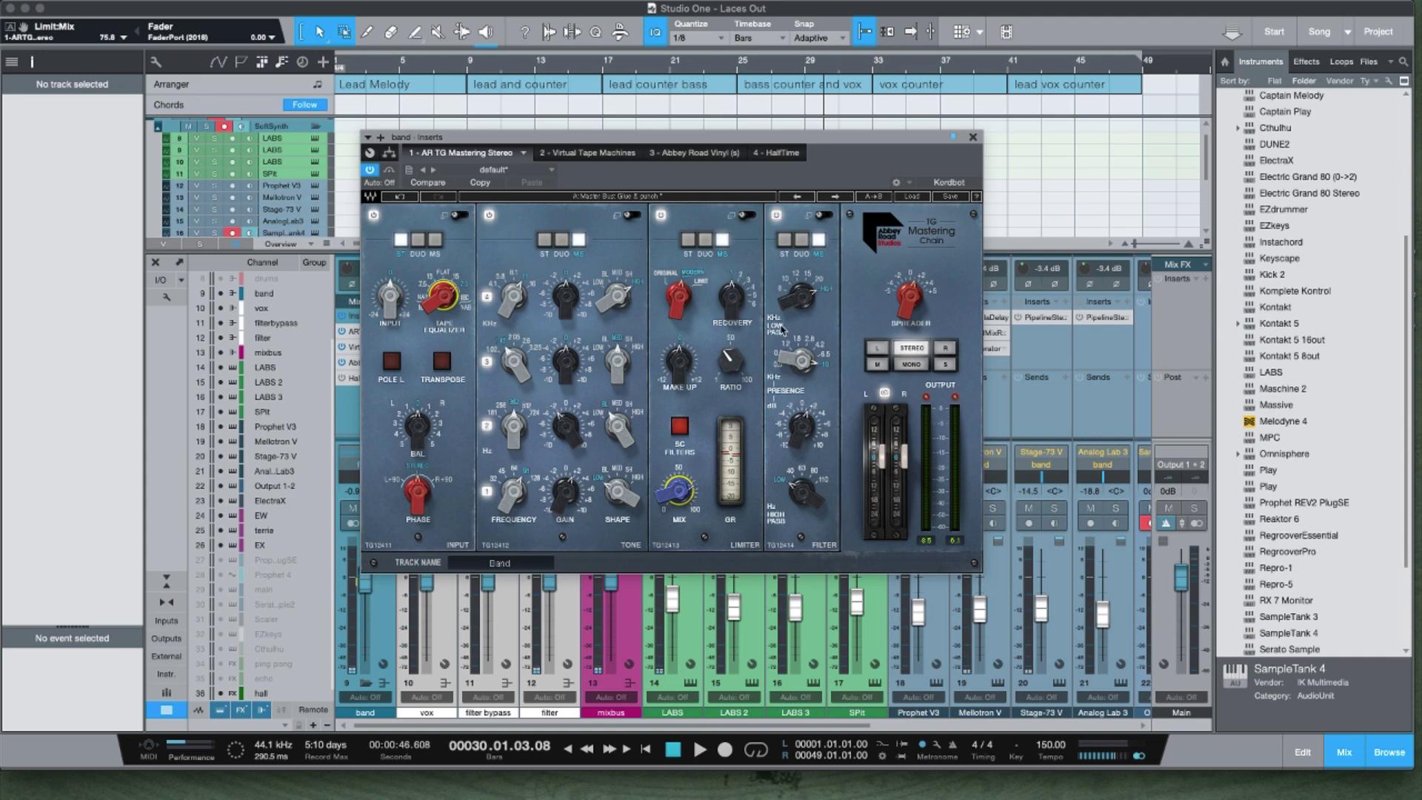
{"action": "left_click", "coordinate": [777, 215]}
{"action": "left_click", "coordinate": [661, 216]}
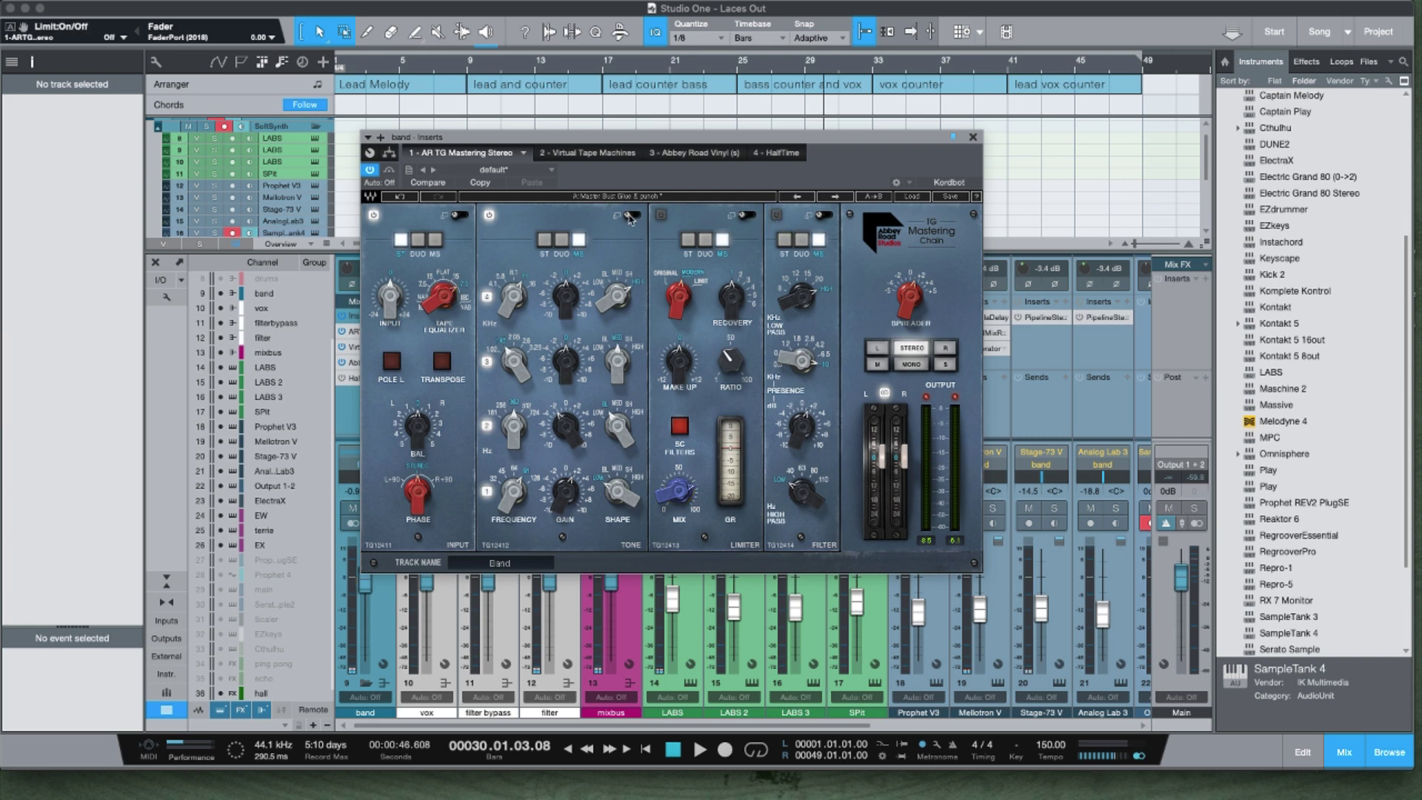
{"action": "left_click", "coordinate": [488, 216]}
{"action": "left_click", "coordinate": [374, 215]}
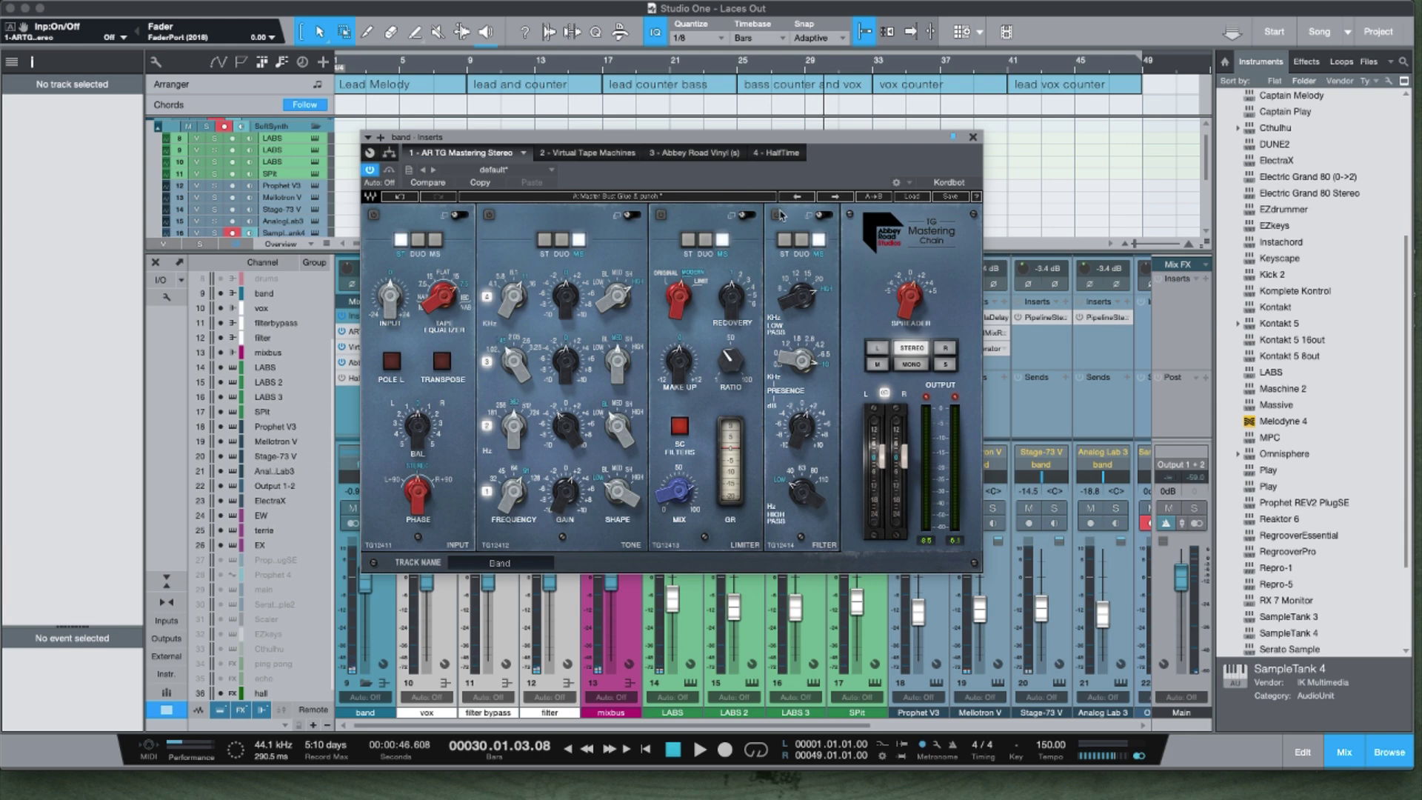
Step: Switch the TG Mastering Chain's modules back on one by one, including Limiter, Tone and Input, to compare the processed sound
{"action": "left_click", "coordinate": [661, 215]}
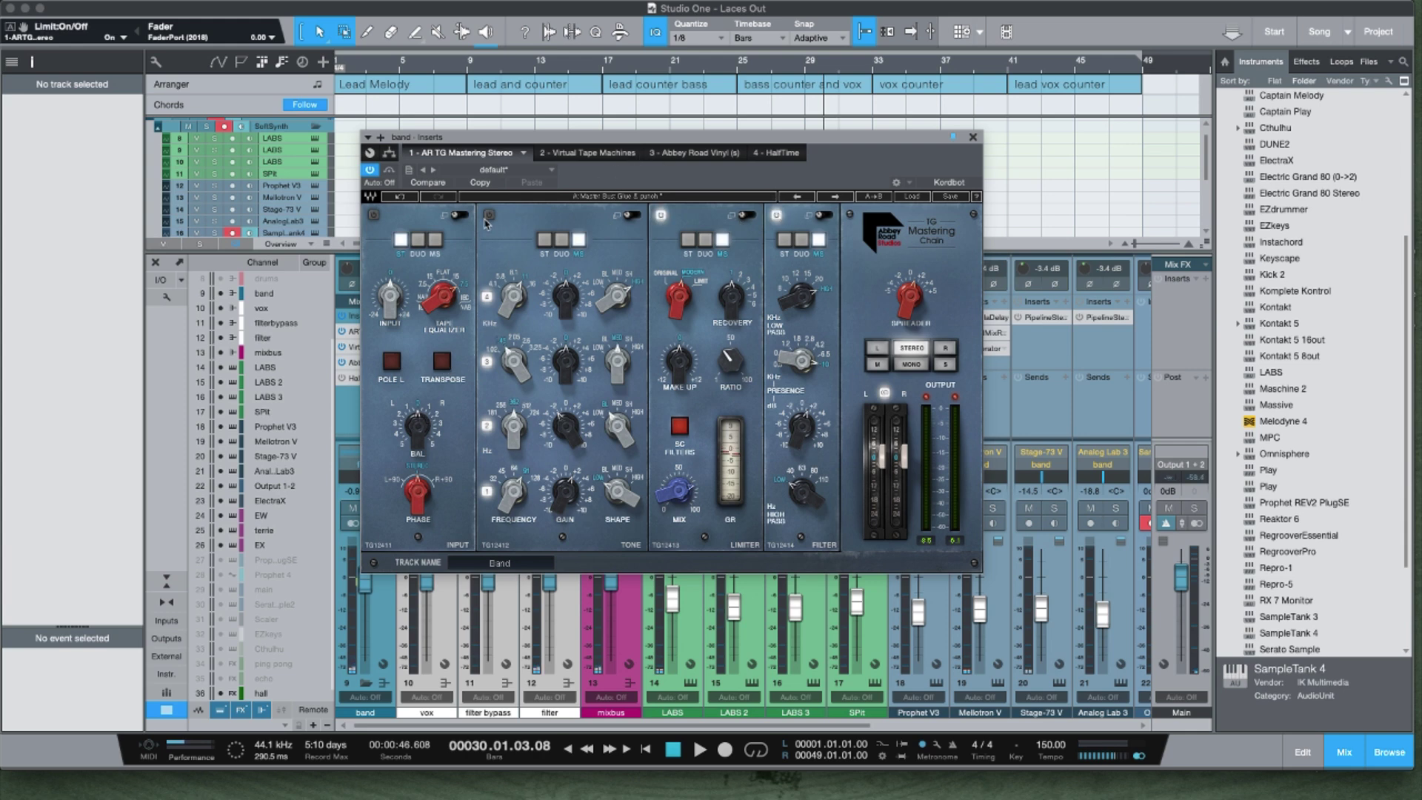
{"action": "left_click", "coordinate": [489, 215]}
{"action": "left_click", "coordinate": [374, 215]}
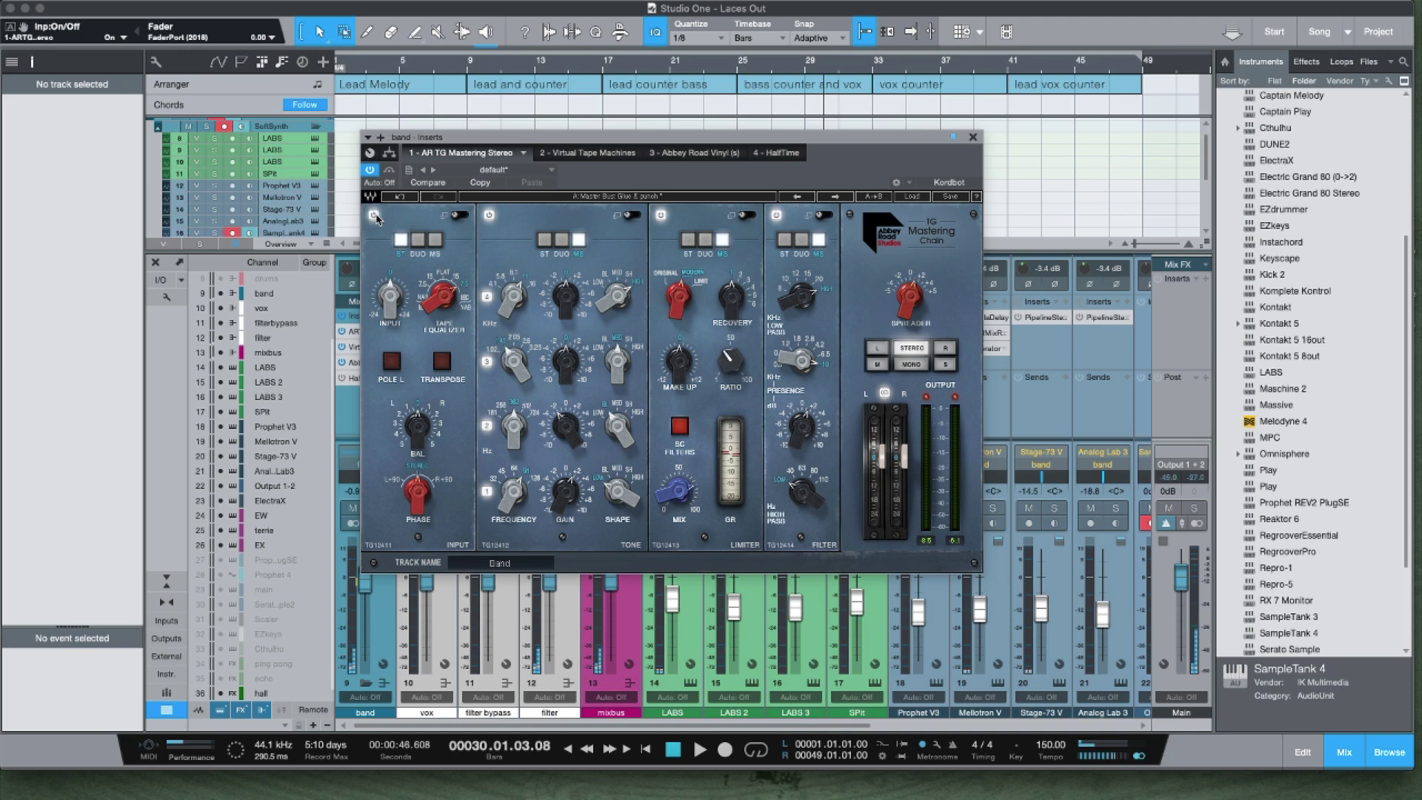